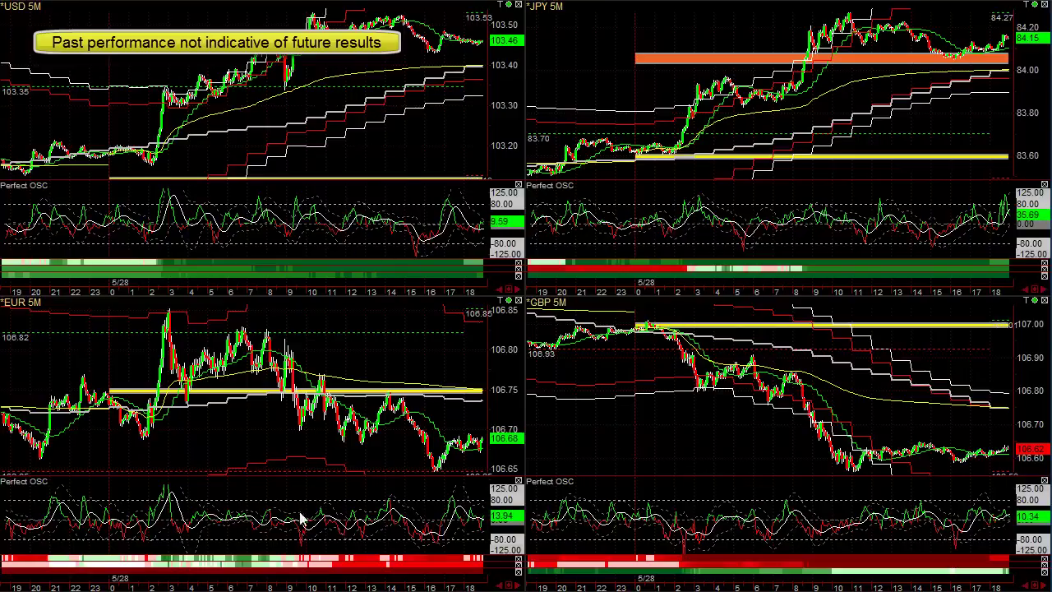
Step: Start a new chart over the four-chart layout with the Ctrl+N shortcut
key(ctrl+n)
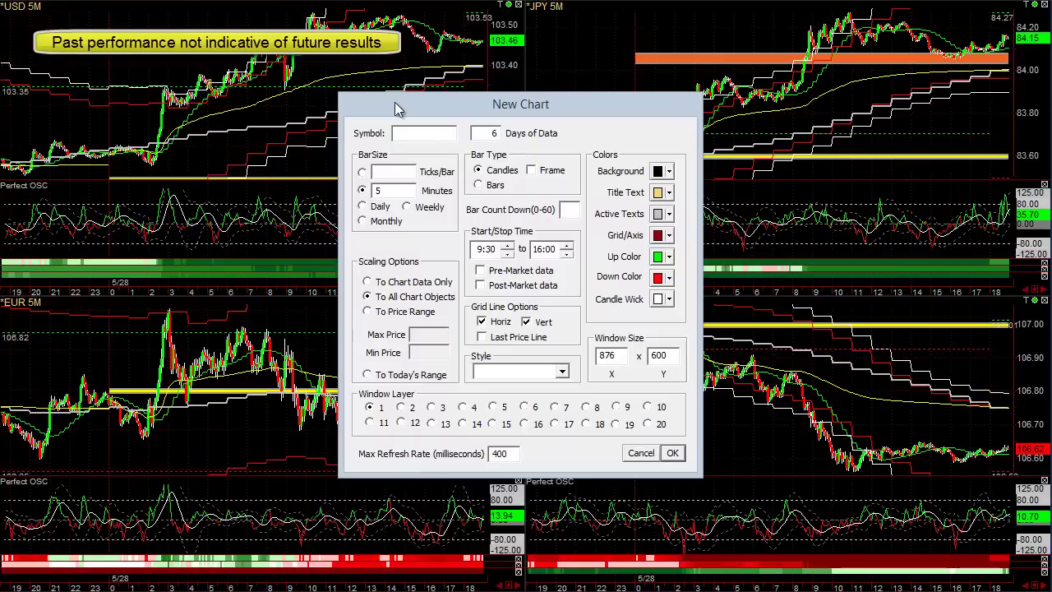
Step: Create a GBPUSD chart, move it to the screen top, and pan back to earlier bars
text(gbpusd)
click(671, 452)
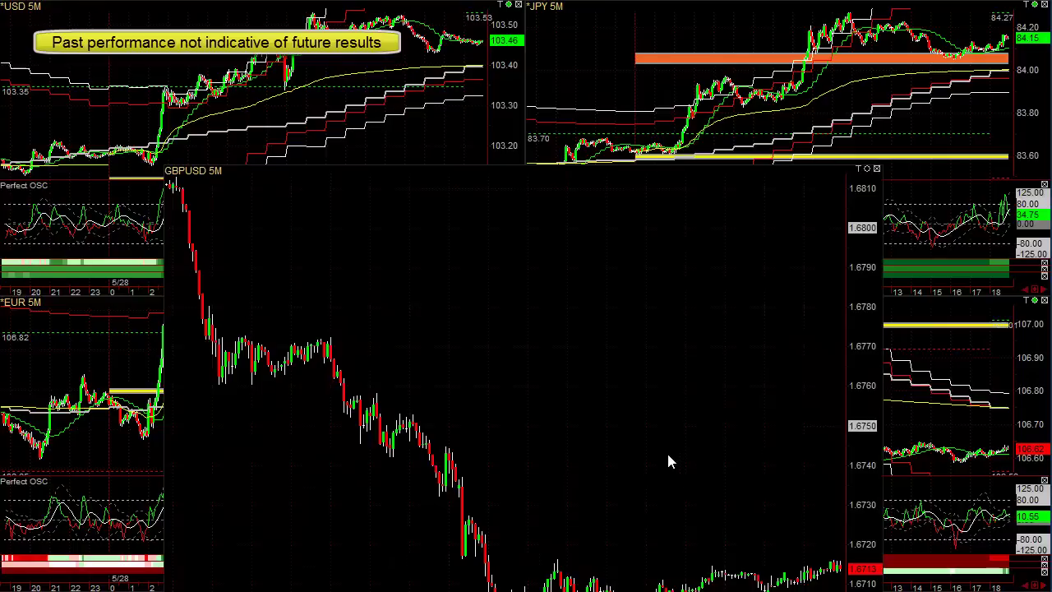
drag(580, 171, 567, 40)
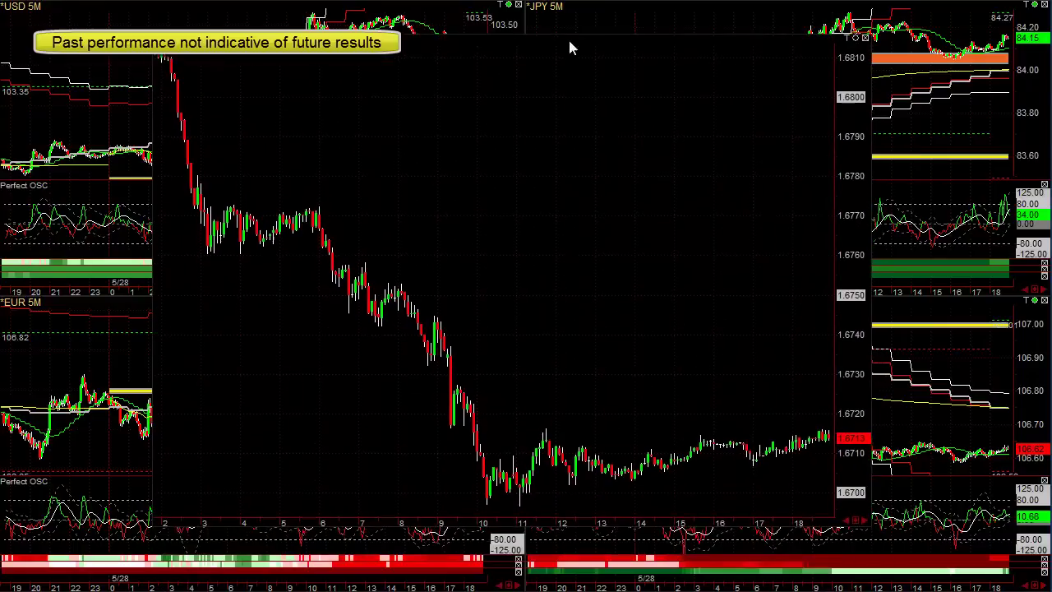
drag(459, 513, 735, 414)
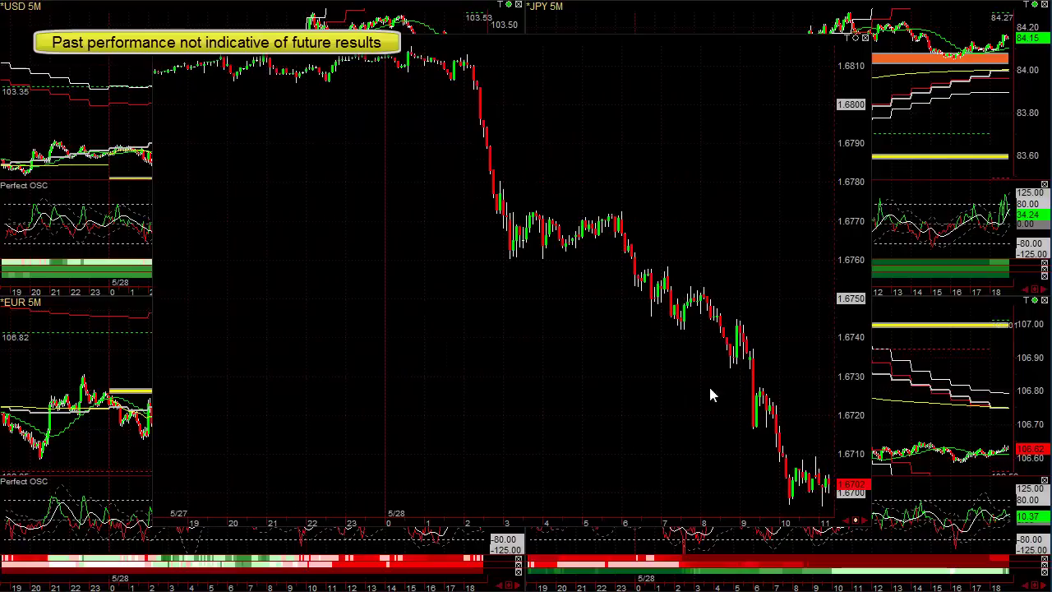
middle_click(625, 372)
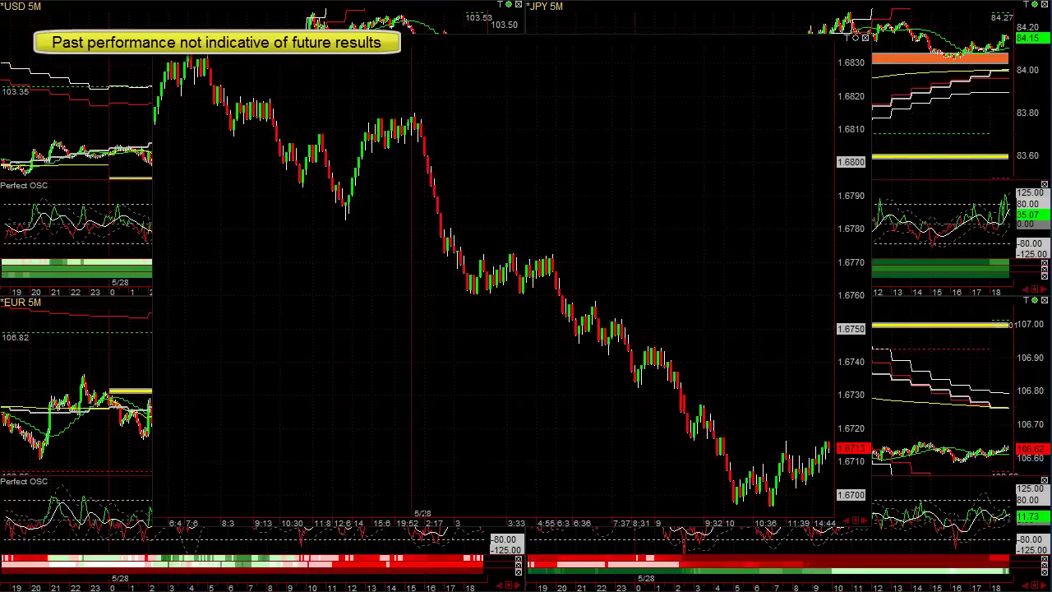
drag(367, 156, 429, 134)
mouse_move(470, 299)
mouse_down()
mouse_move(608, 254)
mouse_move(608, 268)
mouse_up()
drag(504, 248, 573, 252)
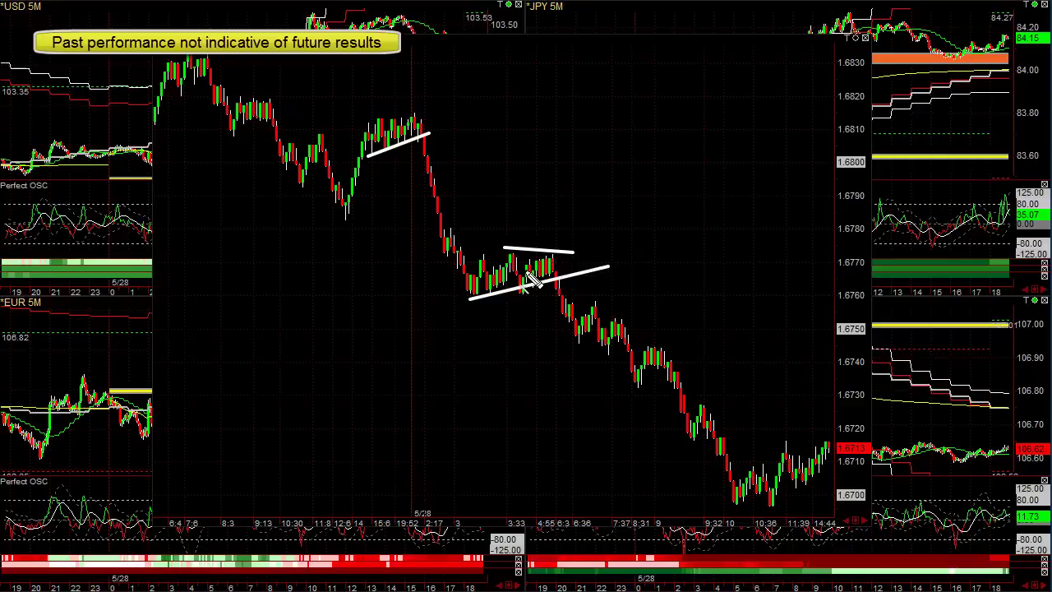
drag(584, 298, 604, 299)
drag(583, 359, 605, 356)
drag(610, 317, 627, 317)
drag(628, 389, 649, 396)
drag(634, 340, 670, 341)
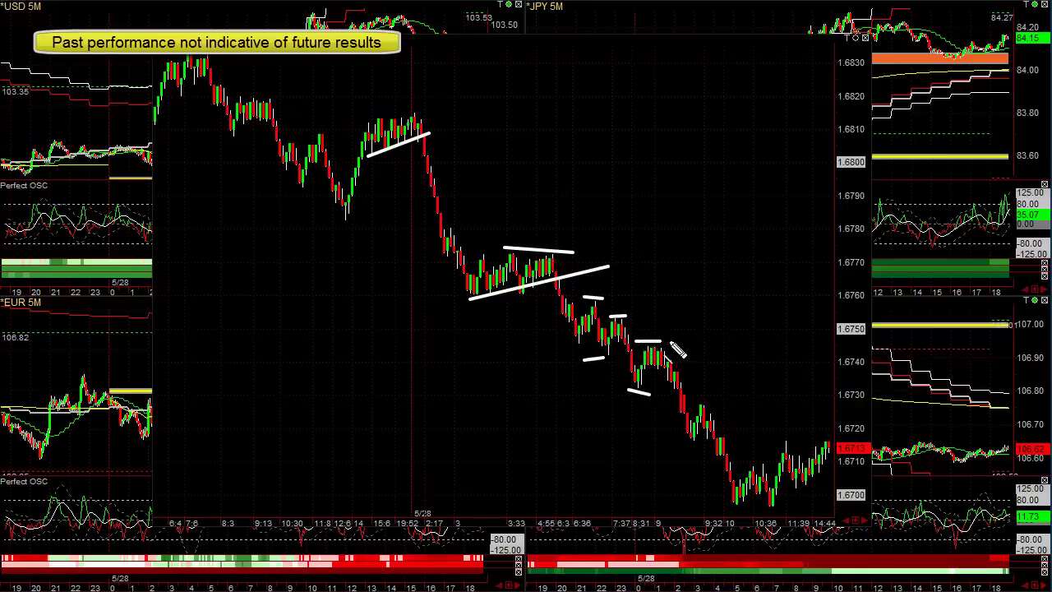
drag(674, 437, 710, 437)
drag(689, 395, 709, 394)
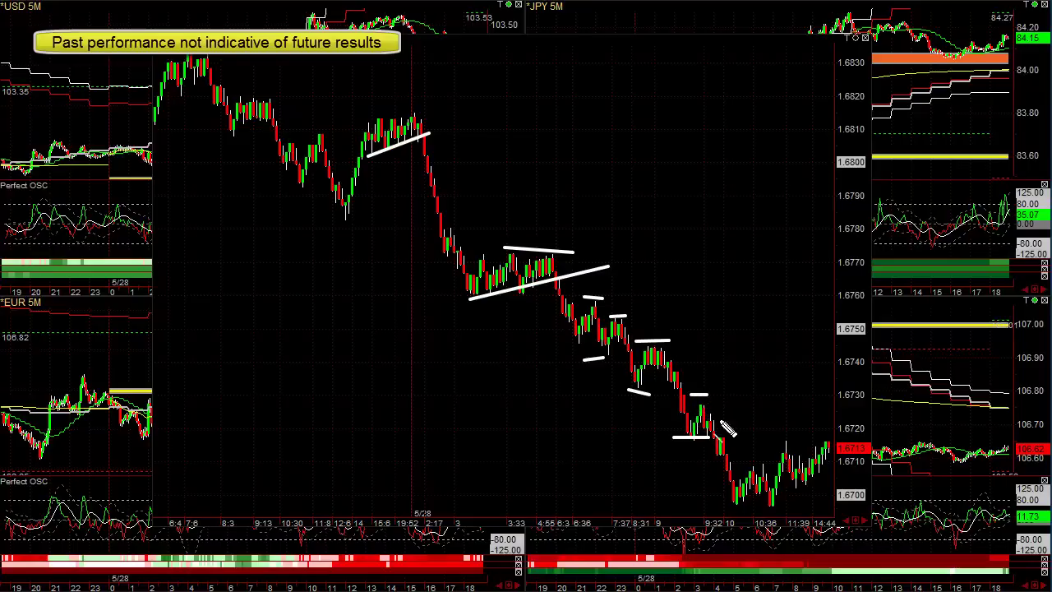
drag(722, 501, 743, 499)
drag(759, 462, 821, 463)
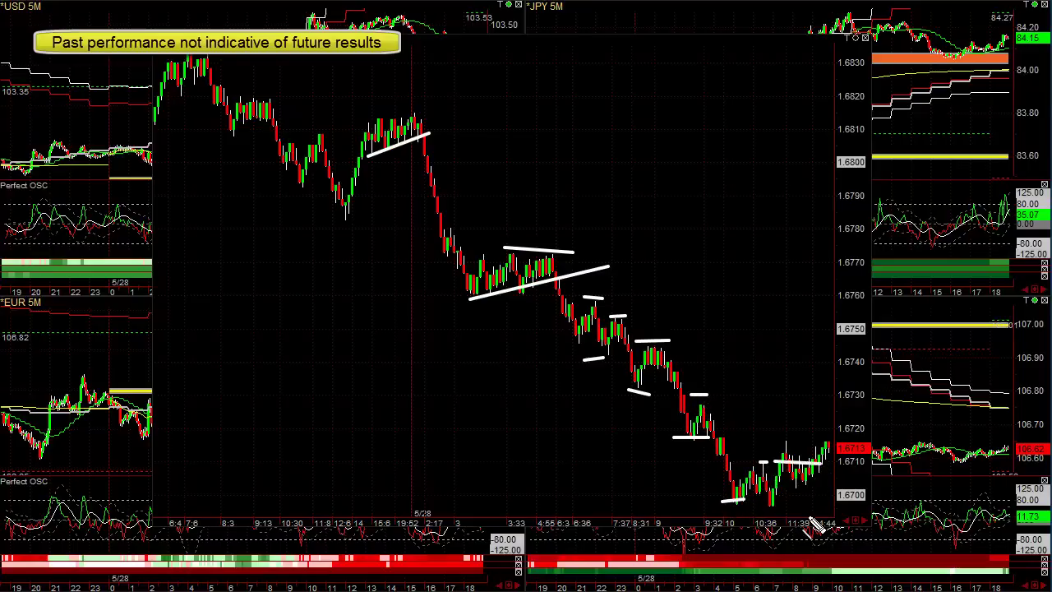
mouse_move(557, 280)
mouse_down()
mouse_move(598, 472)
mouse_move(589, 481)
mouse_up()
mouse_move(549, 248)
mouse_down()
mouse_move(567, 287)
mouse_move(600, 298)
mouse_move(623, 386)
mouse_up()
click(615, 241)
mouse_move(629, 263)
mouse_down()
mouse_move(646, 292)
mouse_move(637, 282)
mouse_up()
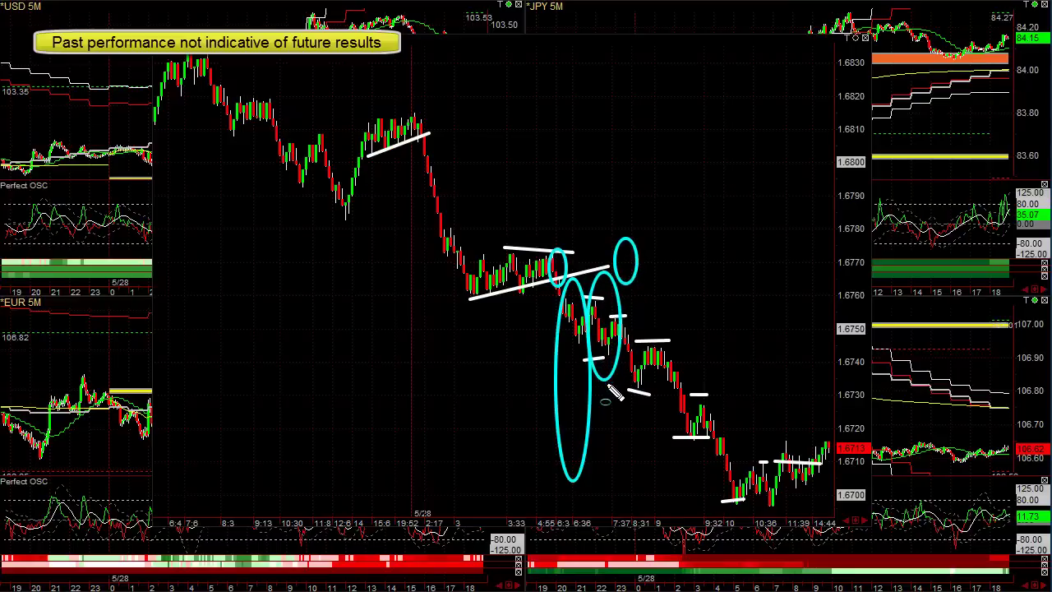
Step: Clear the chart's annotations and open Chart Settings at the Add Studies page
key(Escape)
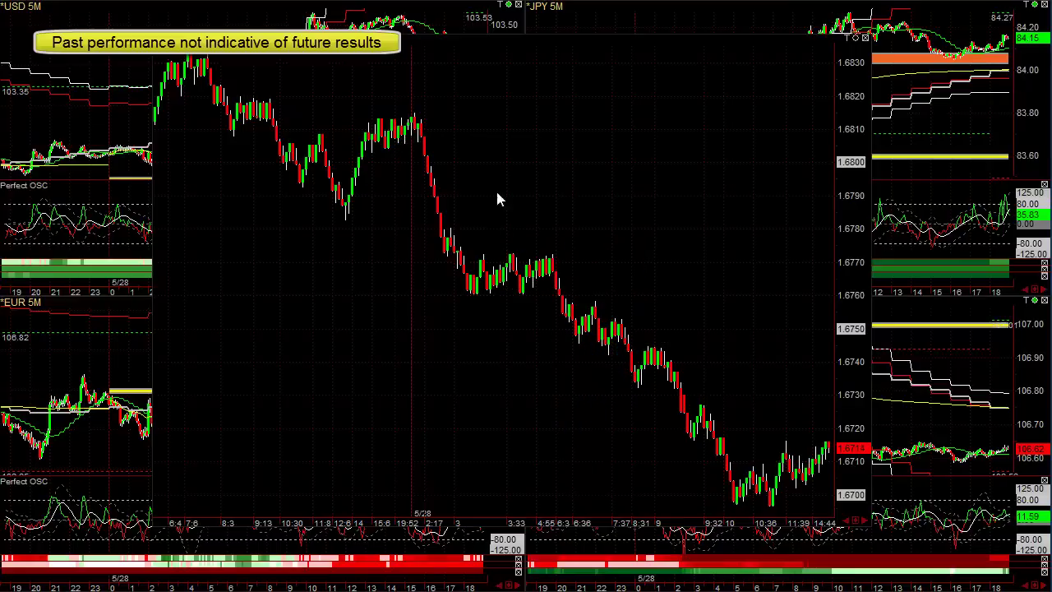
right_click(519, 148)
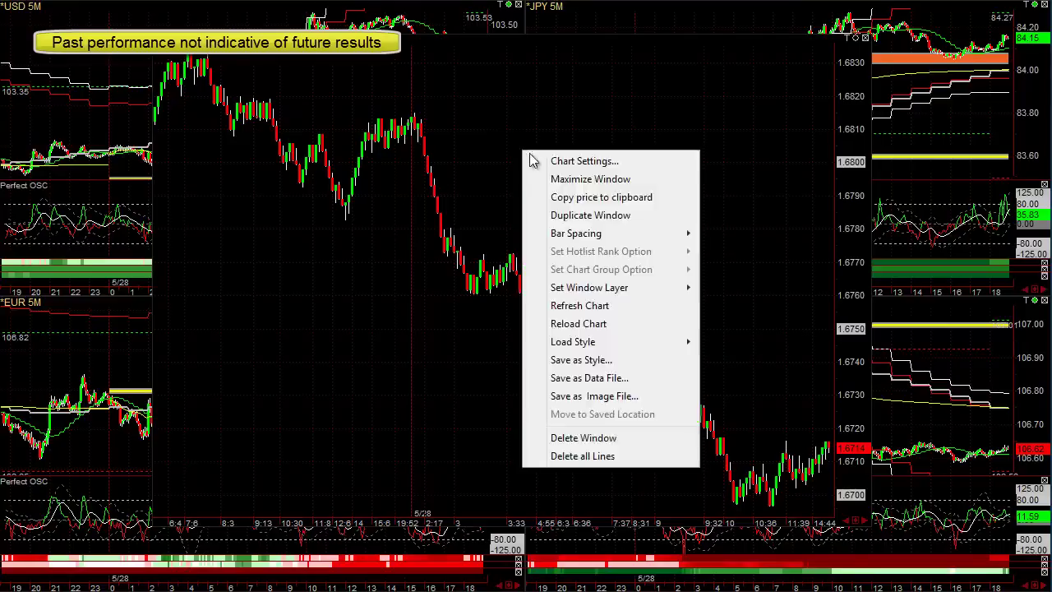
click(567, 162)
drag(378, 536, 536, 56)
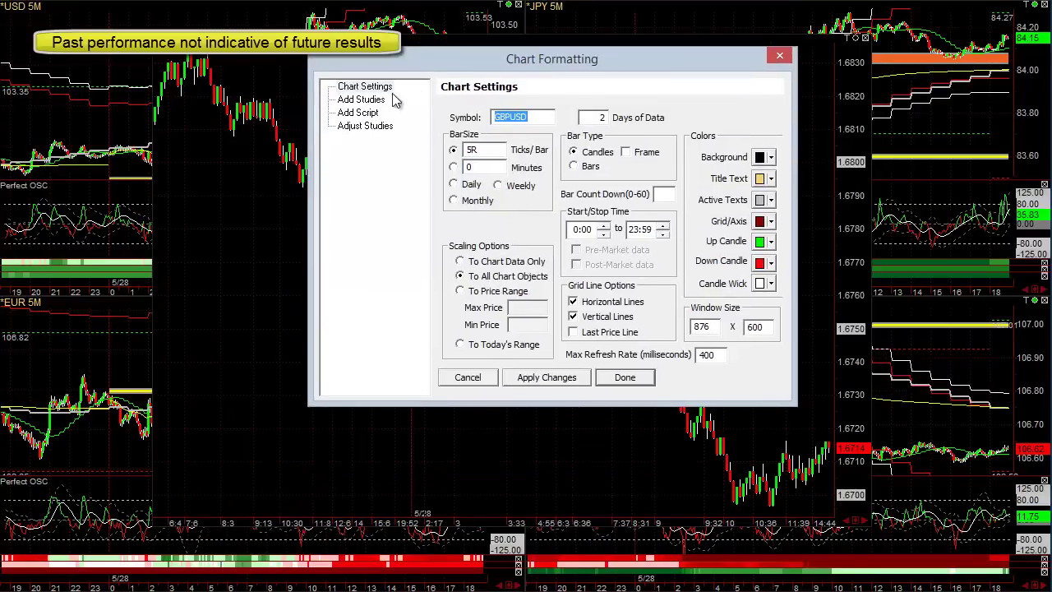
click(361, 99)
Step: Add the Gann Angles study with PlotLo Up off and Steep Angles on
click(485, 235)
scroll(485, 235, down, 5)
key(g)
scroll(509, 273, down, 2)
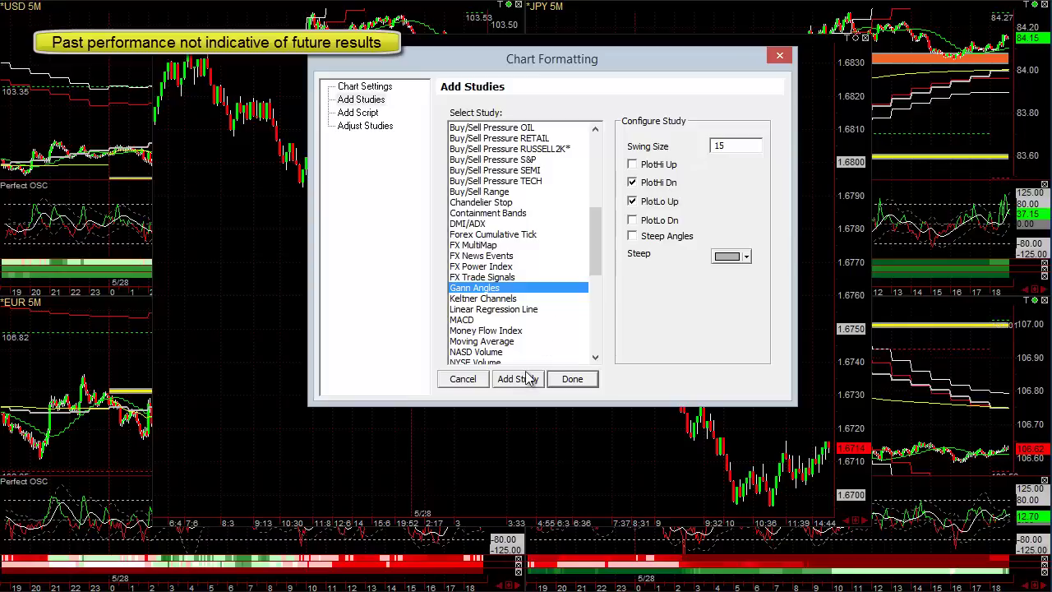
click(638, 202)
click(632, 236)
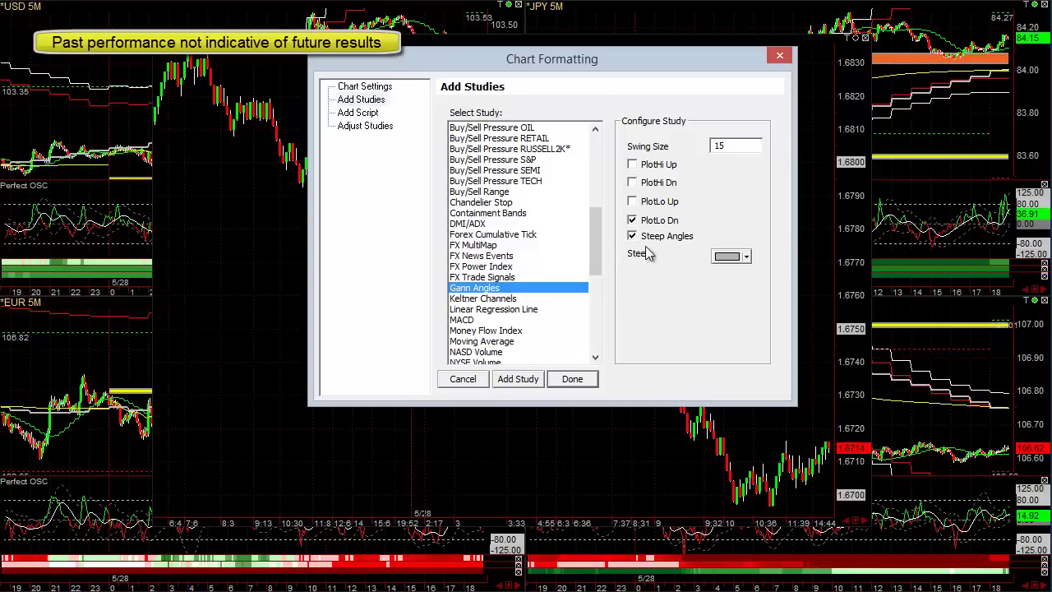
click(511, 379)
click(462, 377)
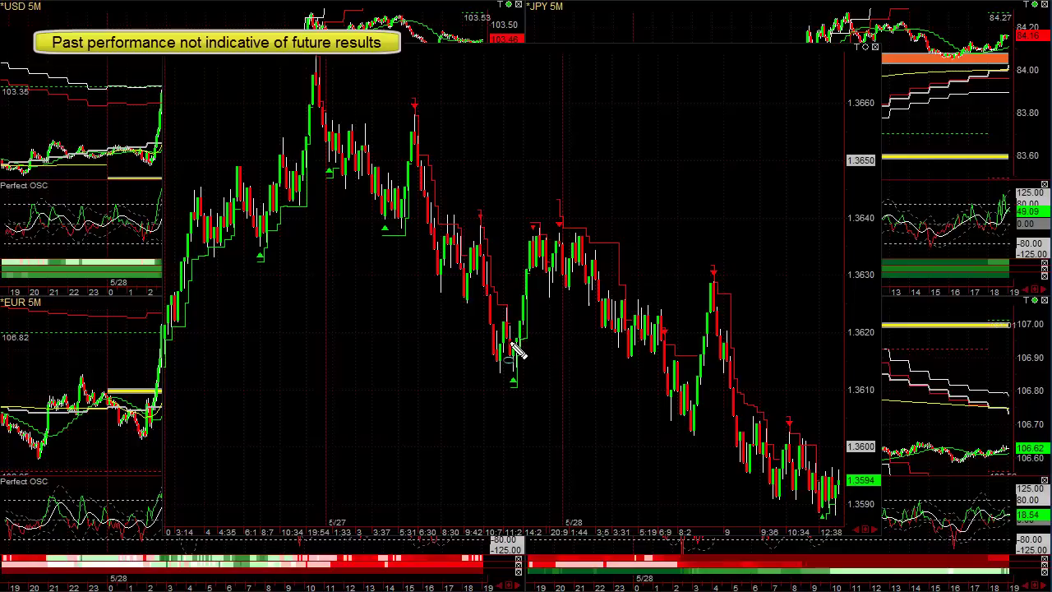
mouse_move(476, 257)
mouse_down()
mouse_move(519, 357)
mouse_move(536, 255)
mouse_move(547, 267)
mouse_move(564, 264)
mouse_move(567, 251)
mouse_move(613, 322)
mouse_move(705, 362)
mouse_up()
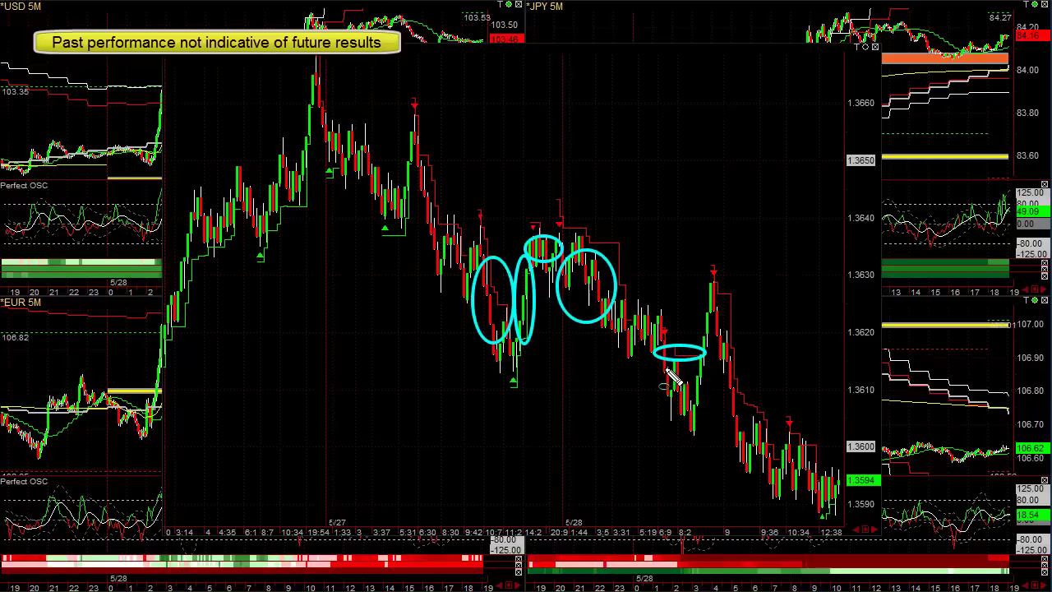
mouse_move(710, 316)
mouse_down()
mouse_move(740, 355)
mouse_move(776, 475)
mouse_up()
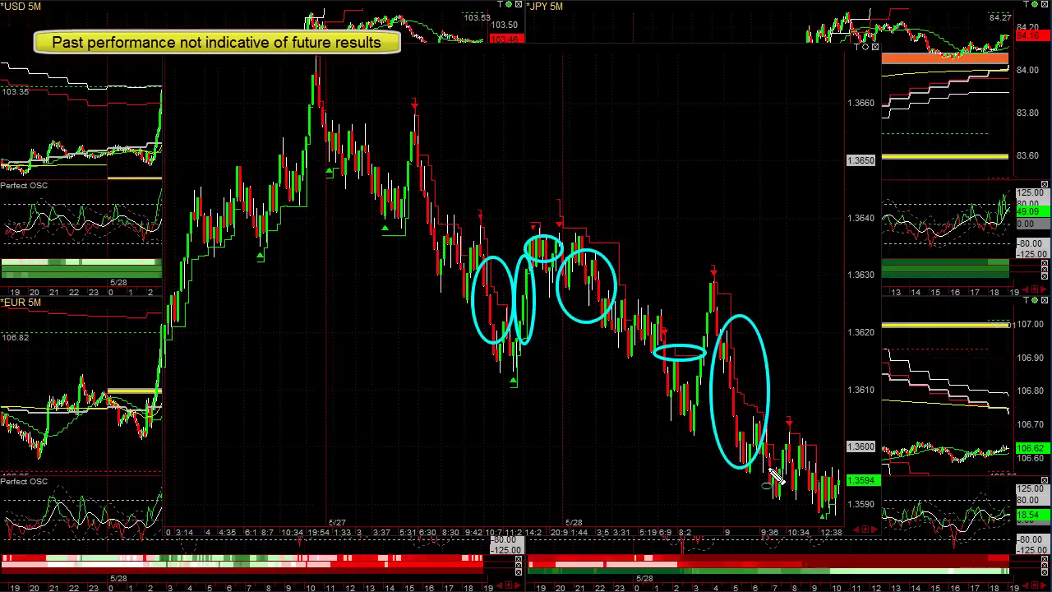
mouse_move(784, 463)
mouse_down()
mouse_move(830, 483)
mouse_move(822, 486)
mouse_move(840, 503)
mouse_up()
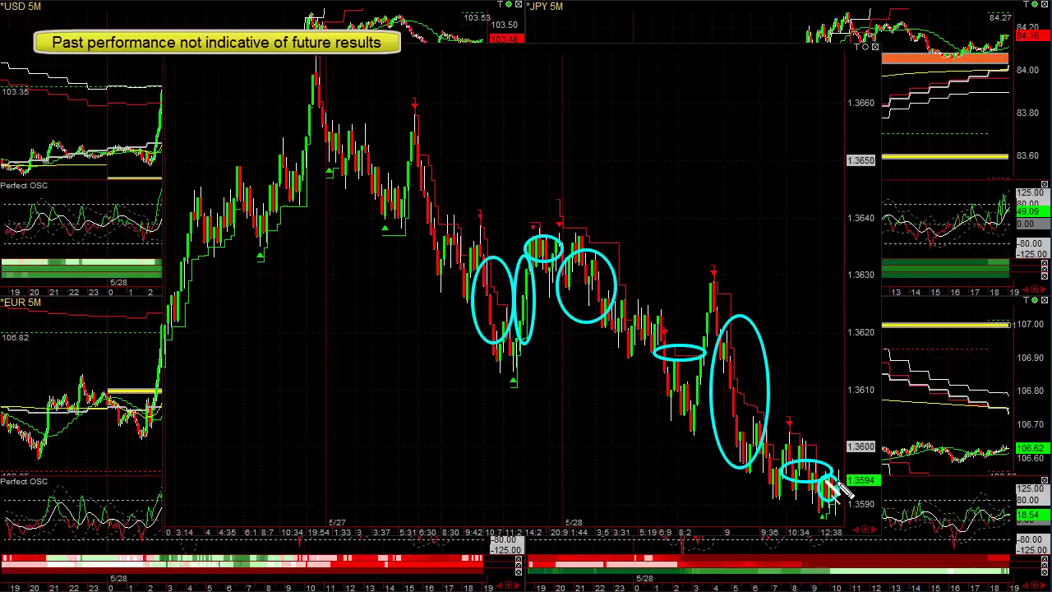
drag(655, 340, 694, 373)
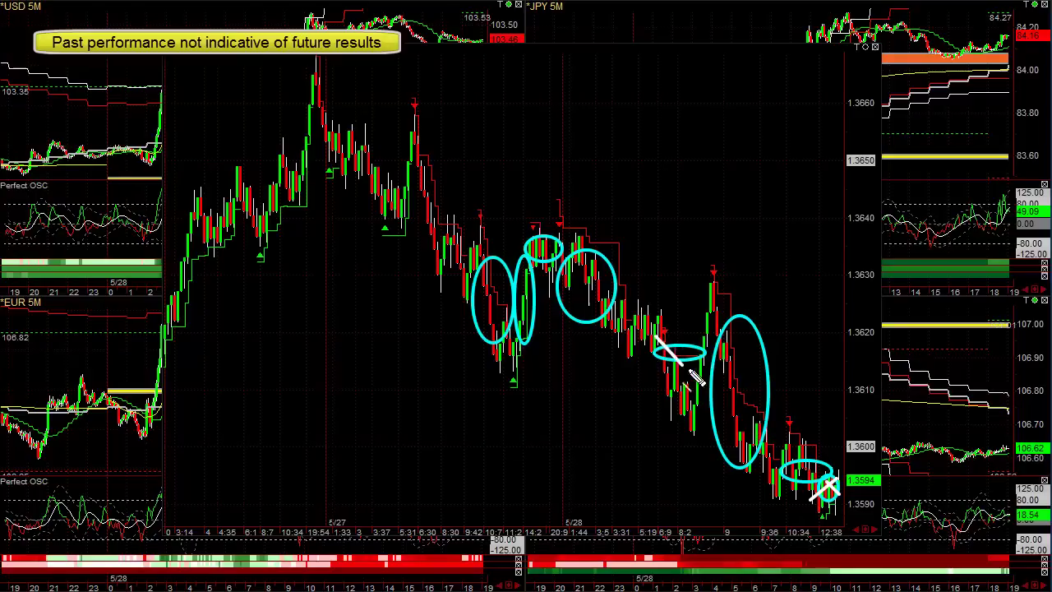
drag(685, 333, 665, 372)
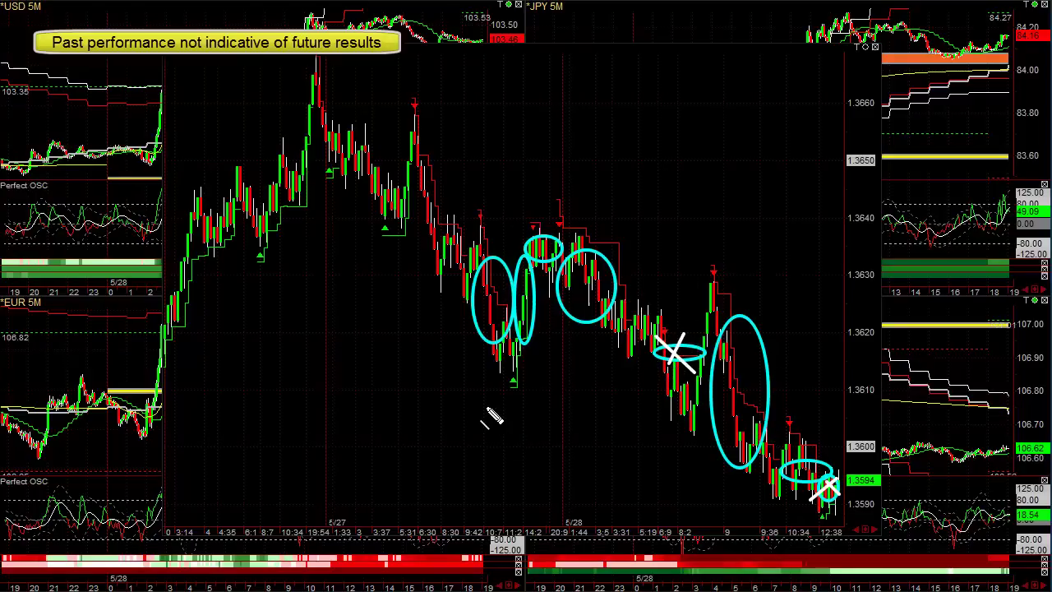
key(Escape)
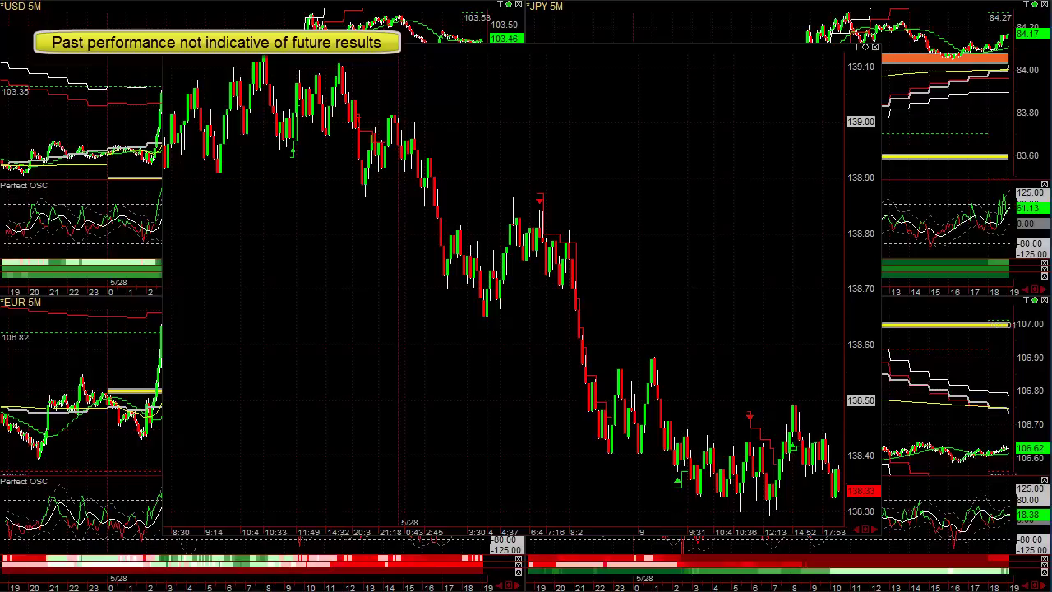
Step: Circle the candles near the early highs, the large price drop, and the latest lows
mouse_move(345, 157)
mouse_down()
mouse_move(375, 161)
mouse_move(394, 146)
mouse_up()
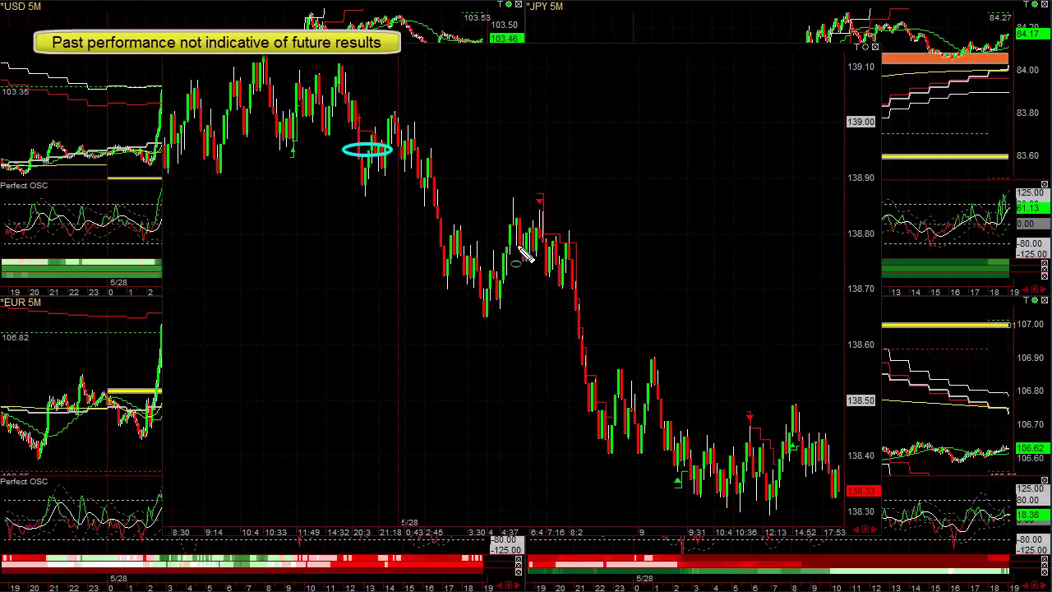
mouse_move(522, 243)
mouse_down()
mouse_move(592, 412)
mouse_move(706, 478)
mouse_move(786, 474)
mouse_up()
drag(785, 430, 825, 451)
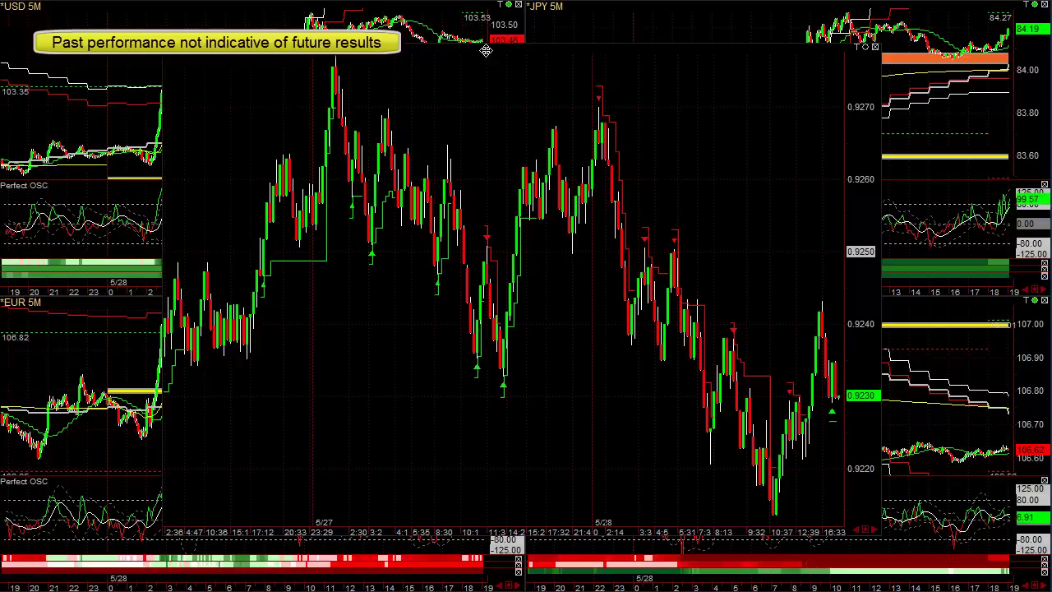
Step: Switch the background to the CHF, CAD, AUD and NZD four-chart layout
click(559, 43)
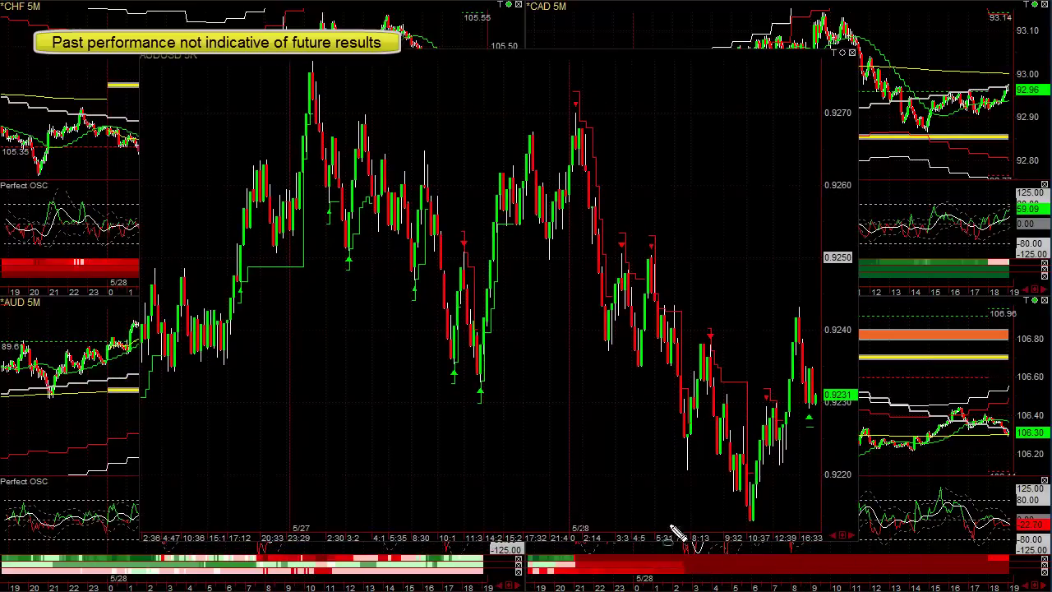
Step: Circle the drops after the 5/28 top and near the lows, then mark lines through them
mouse_move(567, 157)
mouse_down()
mouse_move(597, 290)
mouse_move(611, 315)
mouse_move(648, 278)
mouse_move(660, 383)
mouse_move(687, 420)
mouse_up()
drag(698, 380, 750, 490)
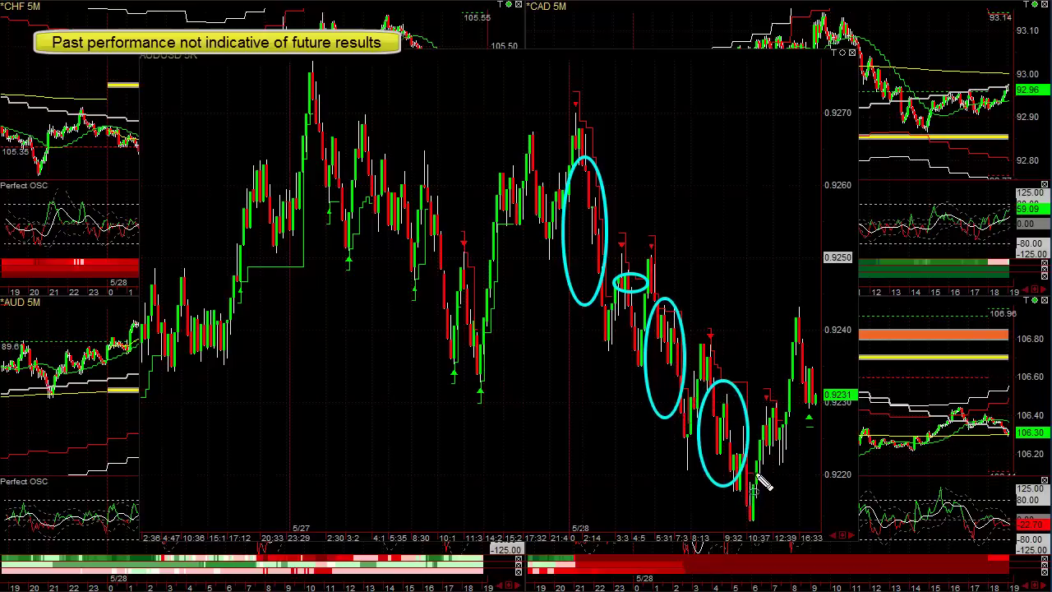
drag(764, 454, 785, 417)
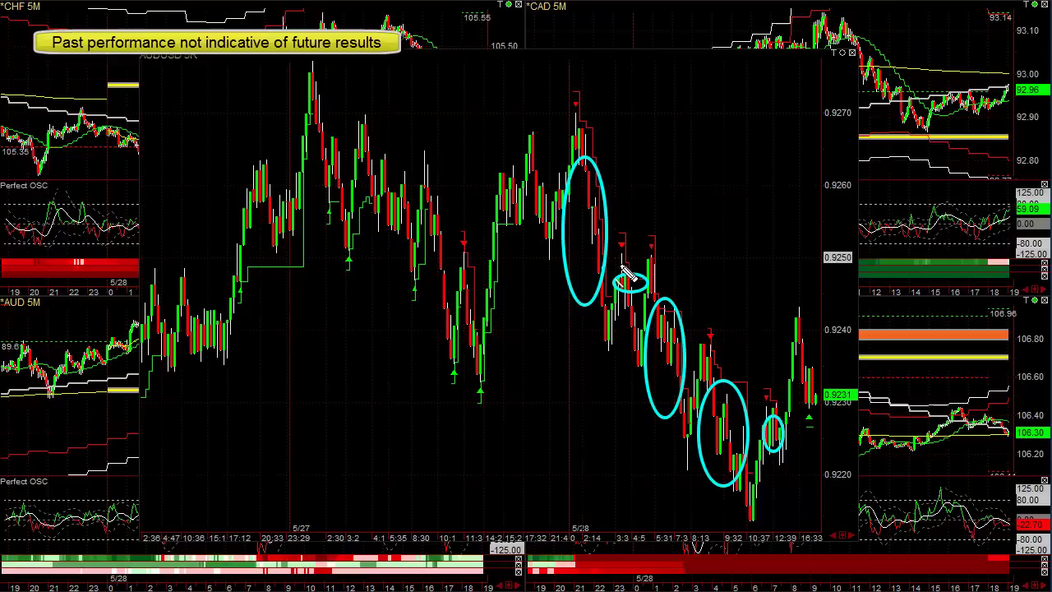
drag(644, 272, 604, 296)
mouse_move(754, 406)
mouse_down()
mouse_move(805, 444)
mouse_move(756, 466)
mouse_up()
drag(722, 384, 733, 488)
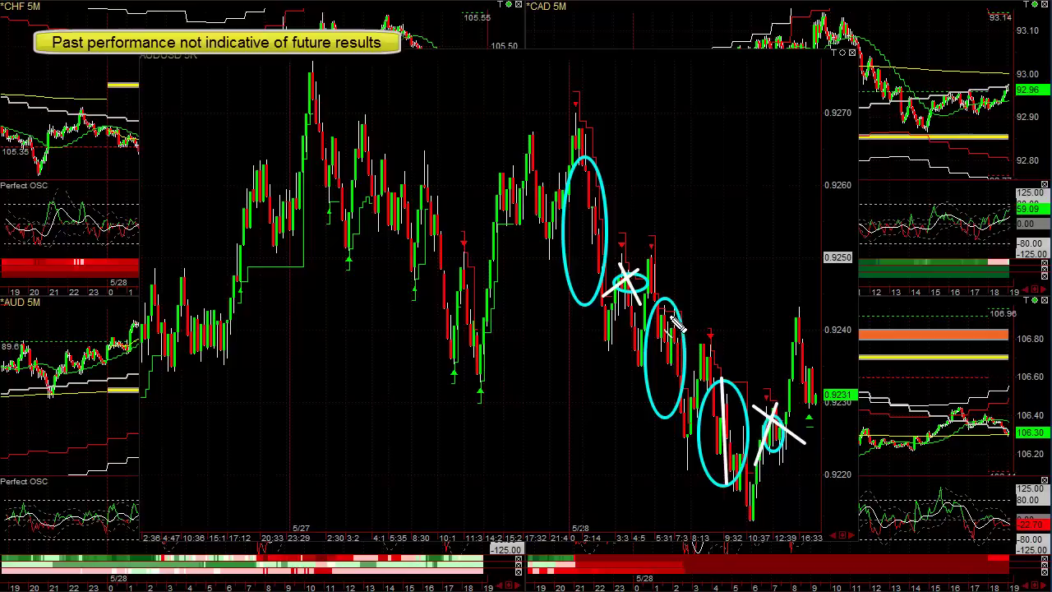
drag(655, 296, 665, 416)
drag(582, 160, 589, 276)
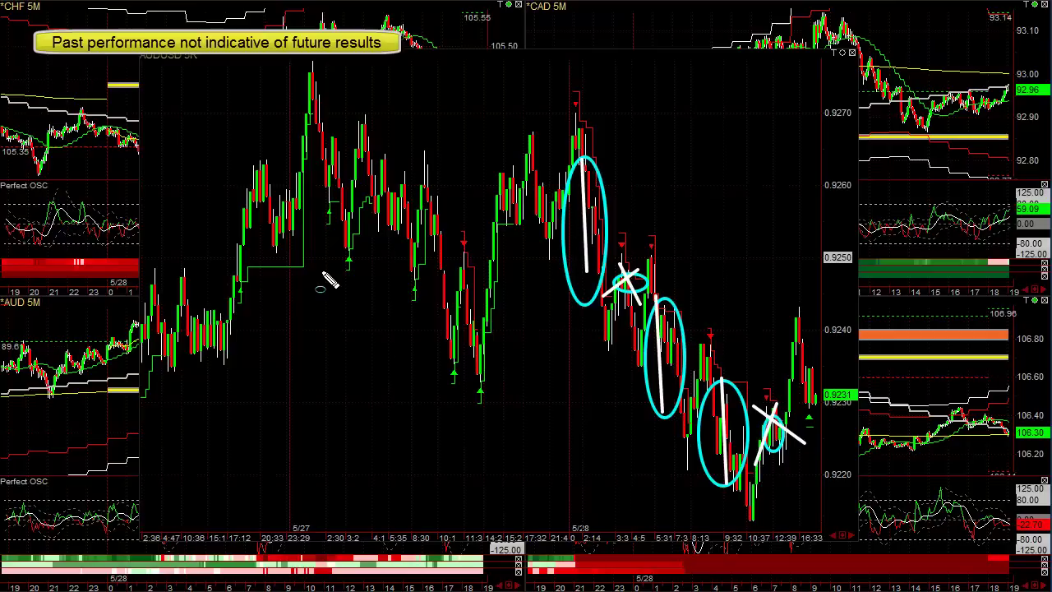
Step: Circle the earlier swing-low and 5/27 low touches, then erase all annotations
mouse_move(318, 160)
mouse_down()
mouse_move(340, 197)
mouse_move(383, 200)
mouse_up()
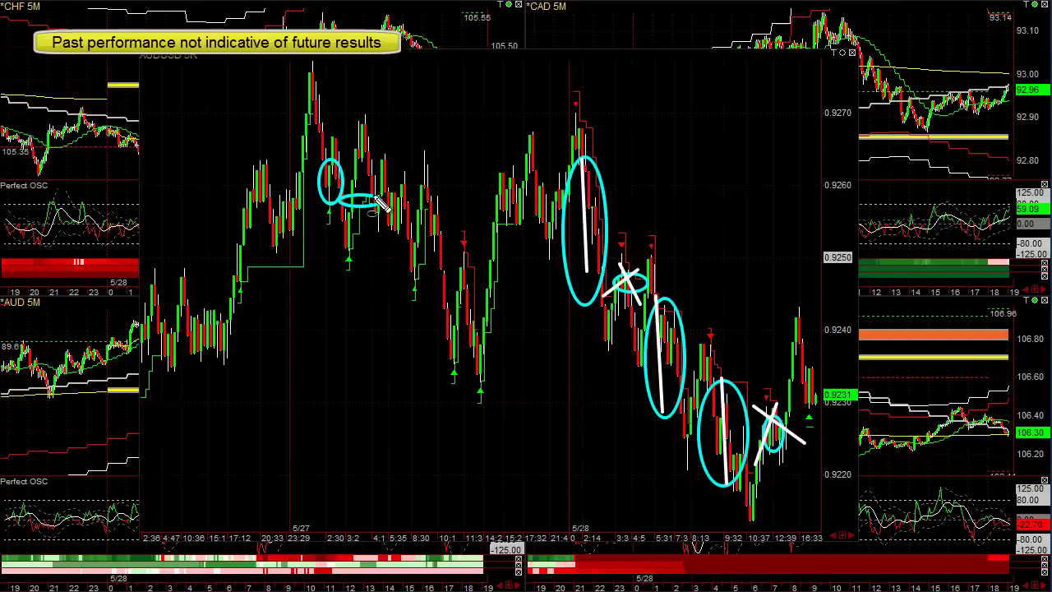
drag(417, 237, 442, 219)
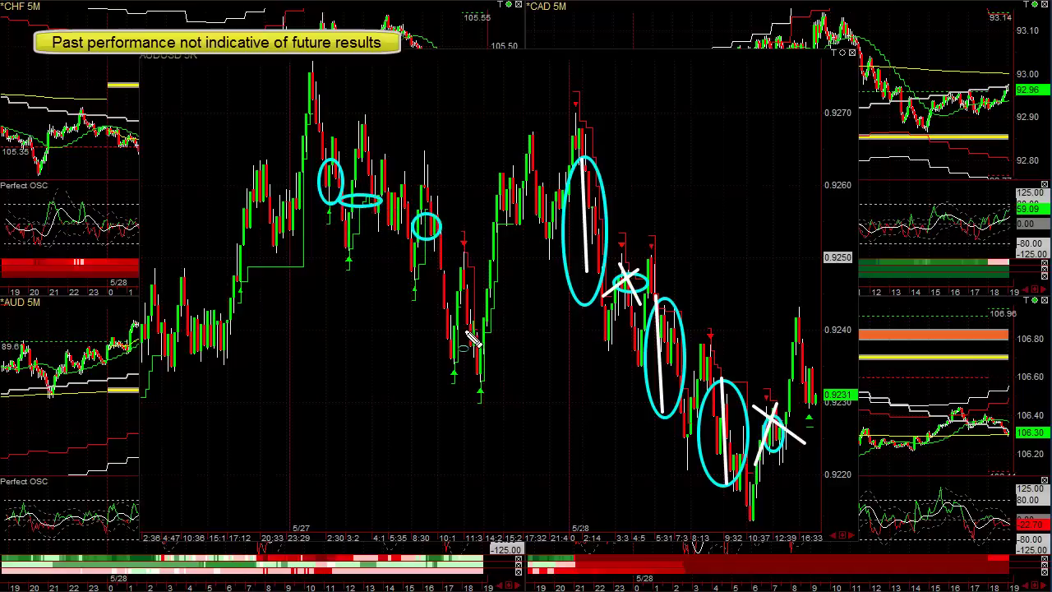
mouse_move(447, 322)
mouse_down()
mouse_move(465, 290)
mouse_move(488, 313)
mouse_move(462, 299)
mouse_move(472, 289)
mouse_up()
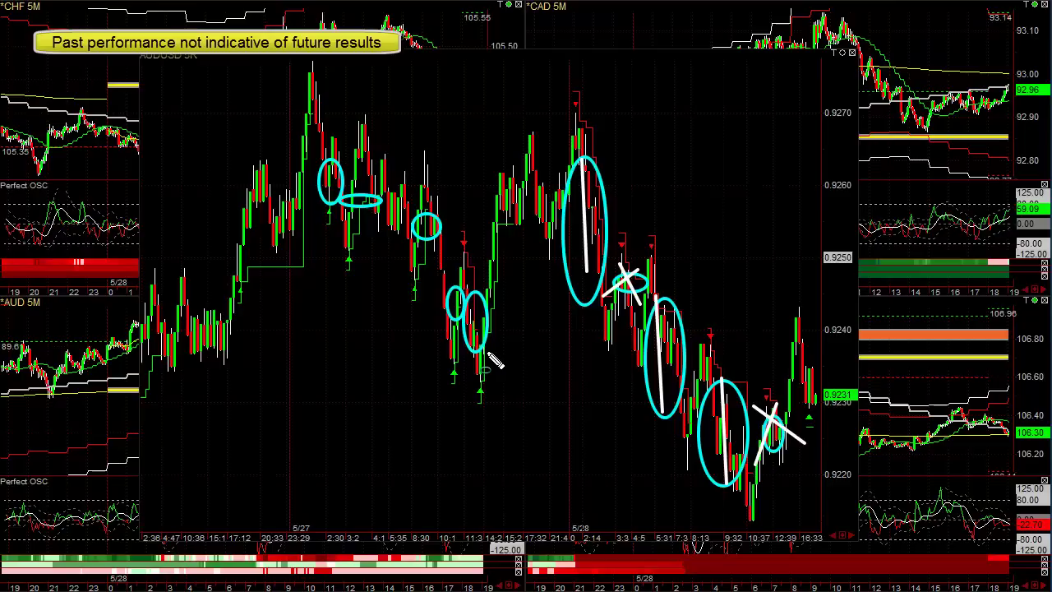
drag(486, 348, 508, 216)
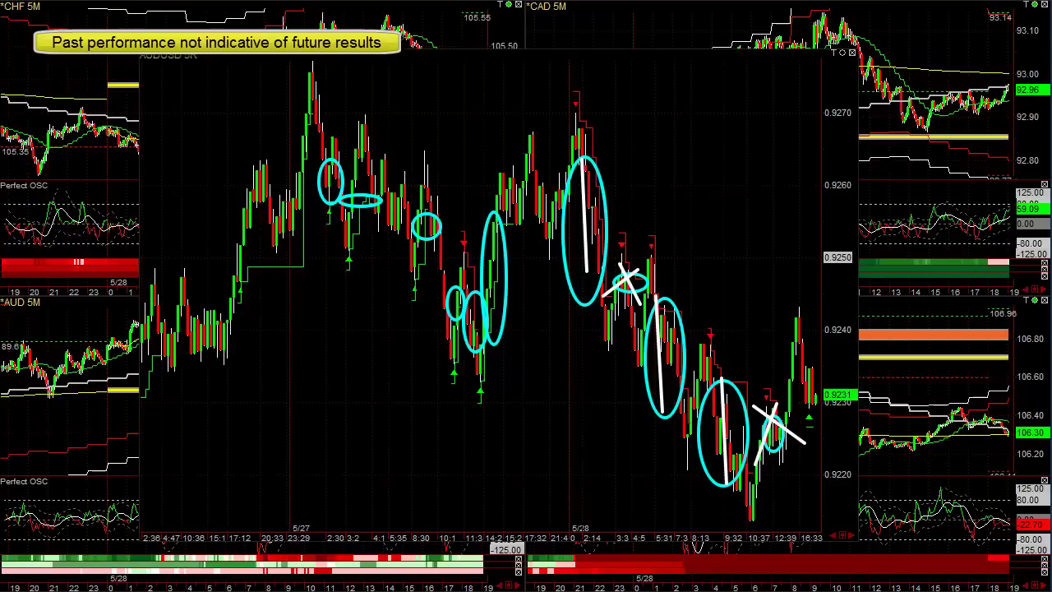
key(e)
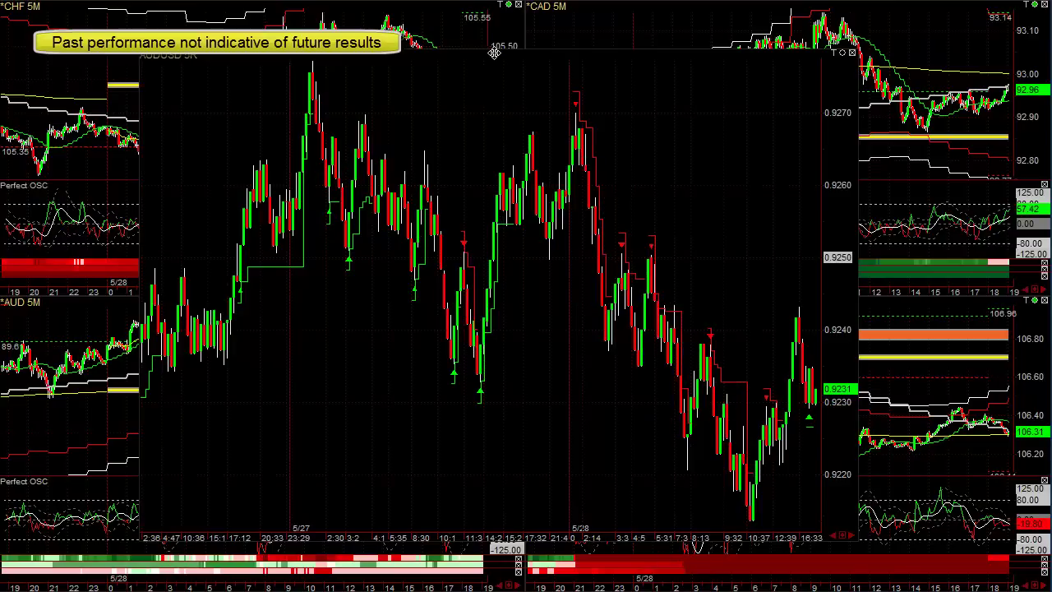
Step: Return the AUDUSD chart to the grid and bring up the NZD chart's options menu
double_click(544, 54)
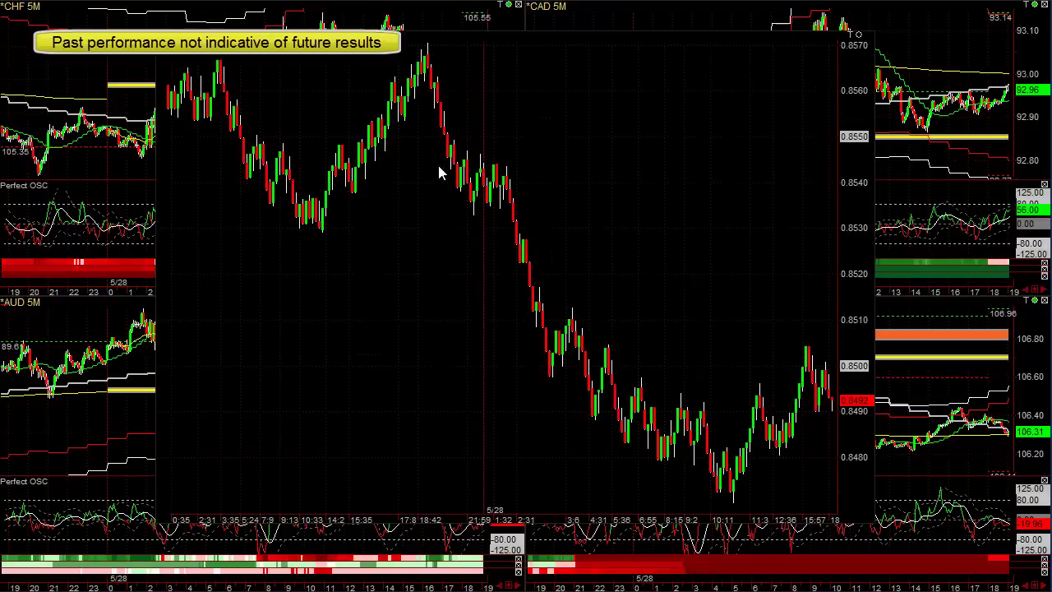
right_click(620, 245)
Step: Tick PlotHi Dn in the NZD chart's Gann Angles study and apply the change
click(632, 246)
drag(437, 521, 571, 101)
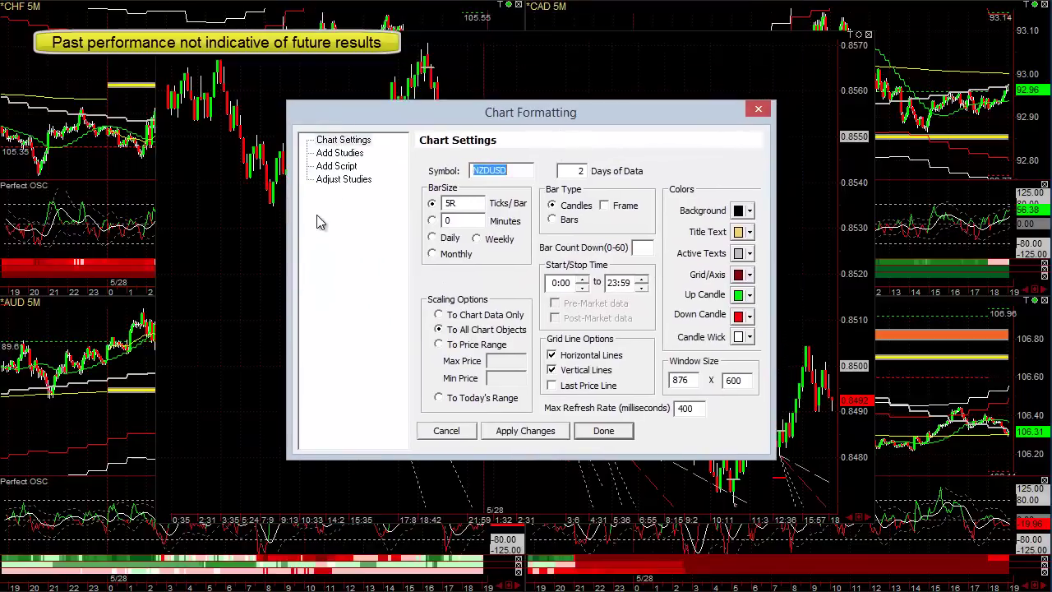
click(349, 180)
click(467, 182)
click(611, 274)
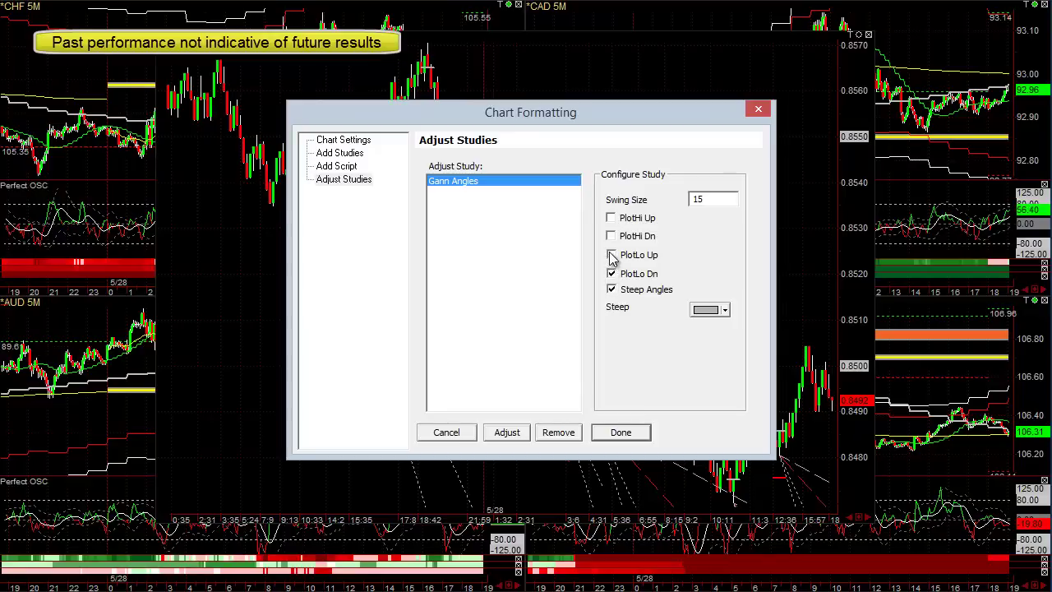
click(611, 236)
click(500, 433)
click(452, 433)
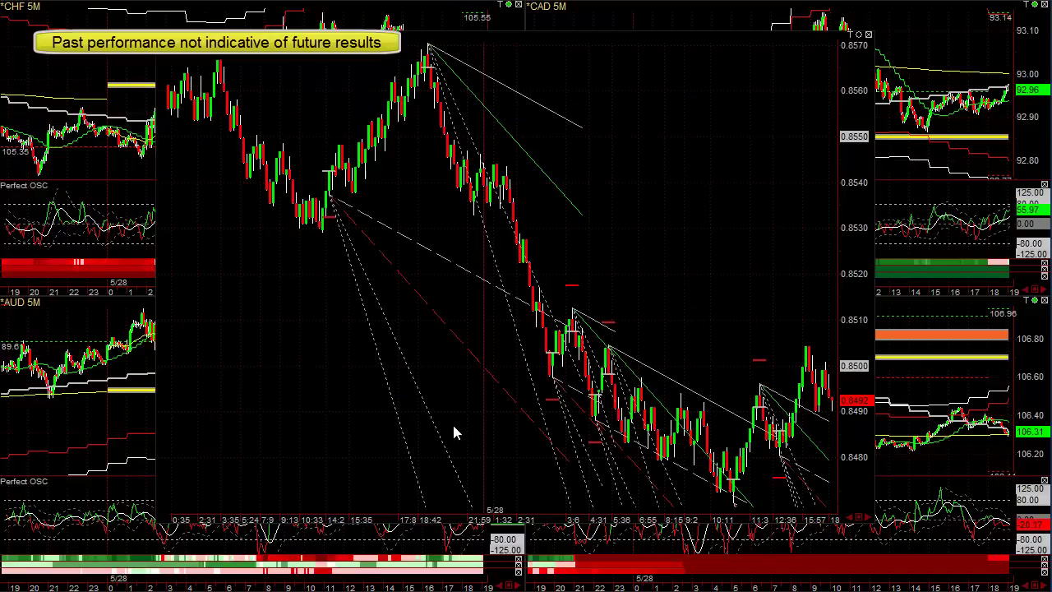
scroll(317, 403, up, 3)
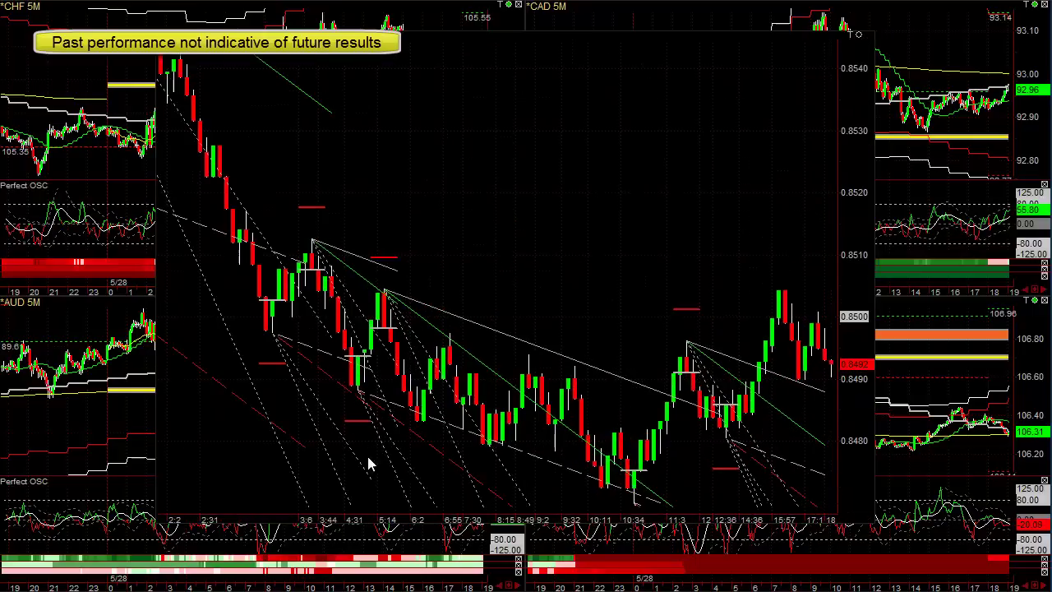
Step: Circle two candles touching the downward angle from the high, trace the angle, then clear
drag(345, 519, 770, 528)
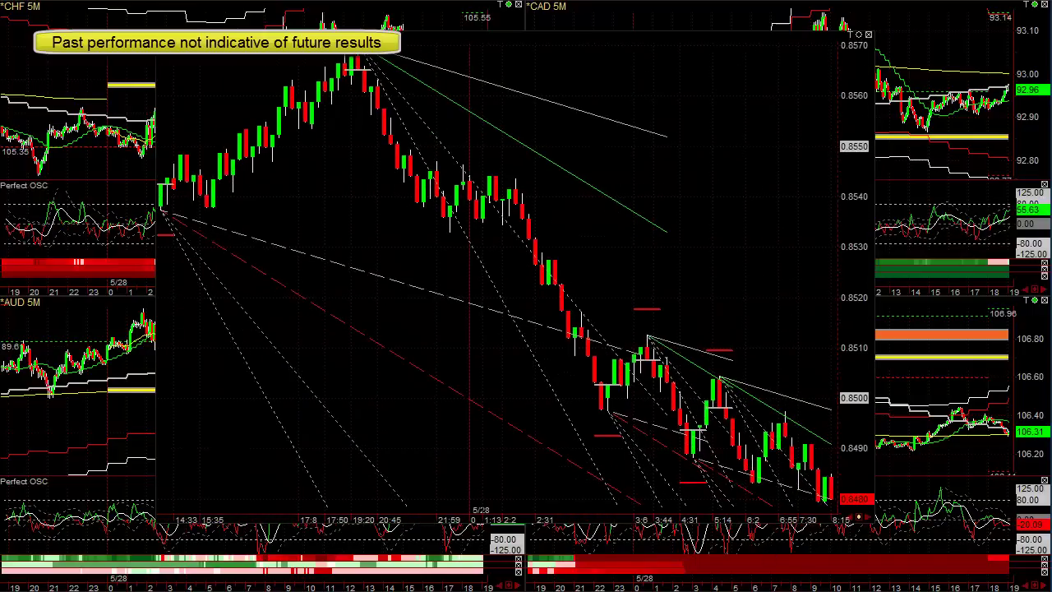
click(711, 377)
click(715, 380)
click(791, 424)
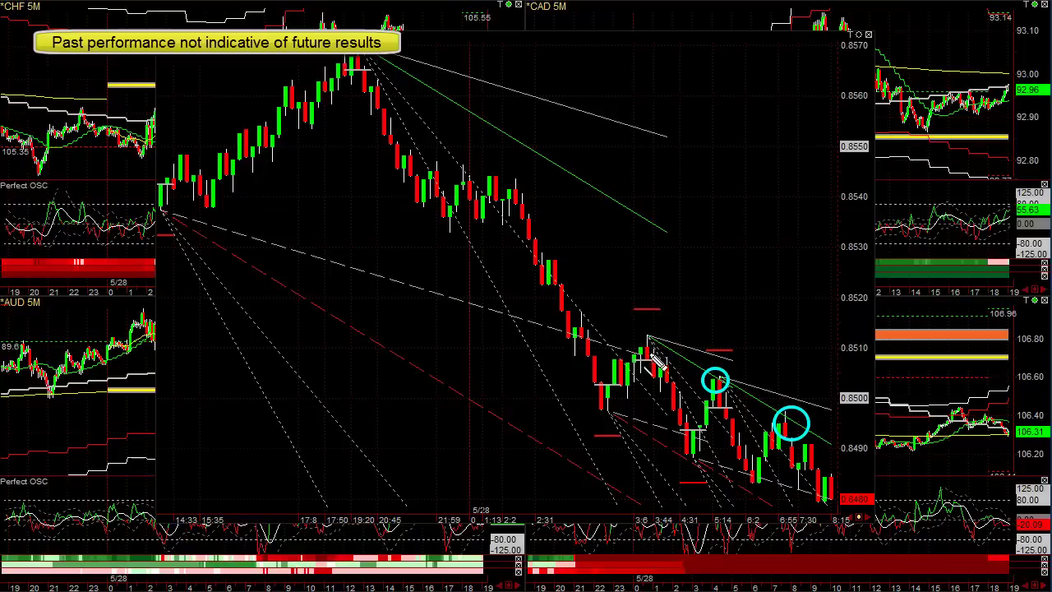
drag(616, 322, 859, 443)
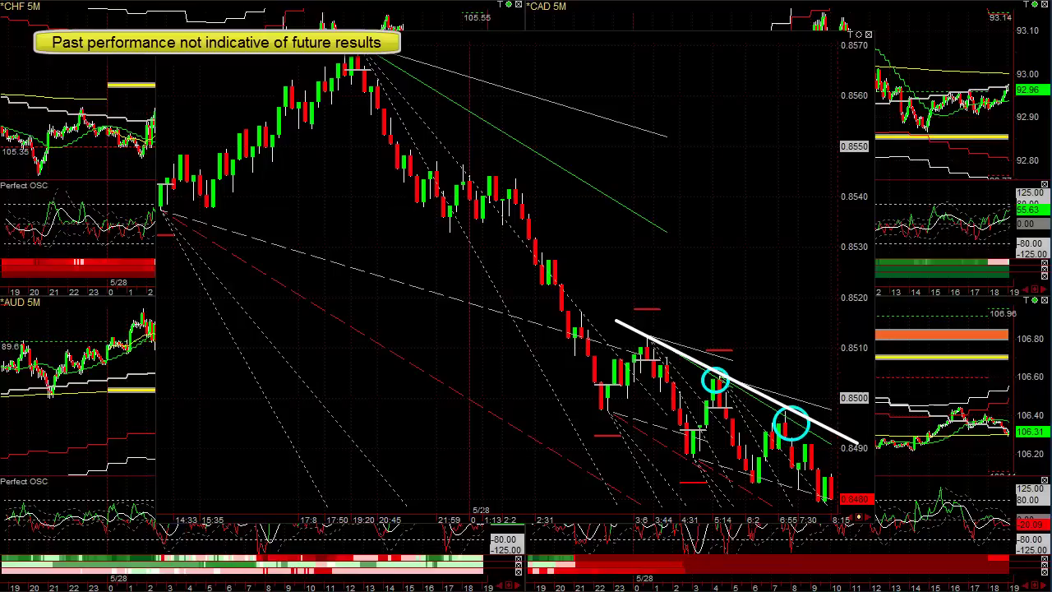
key(Escape)
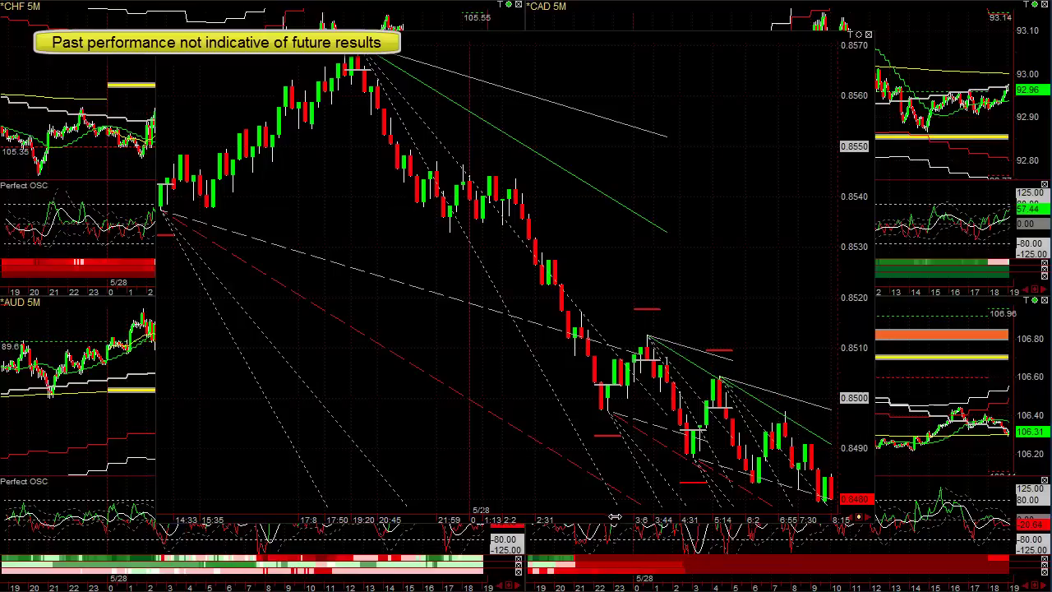
drag(624, 516, 293, 504)
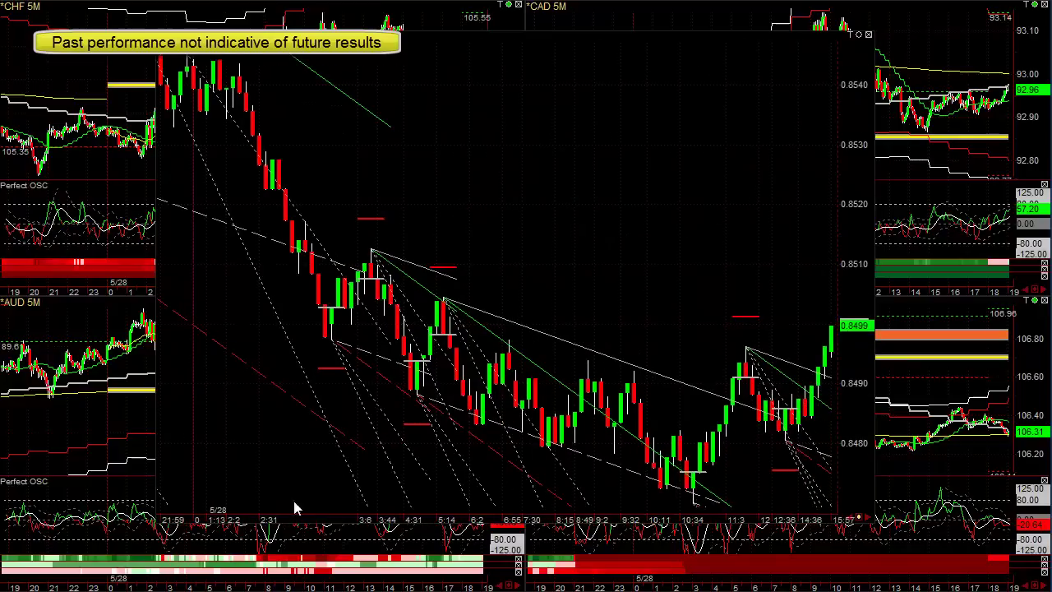
Step: Untick PlotHi Dn in the Gann Angles study, apply it, and close Chart Settings
right_click(526, 172)
click(549, 176)
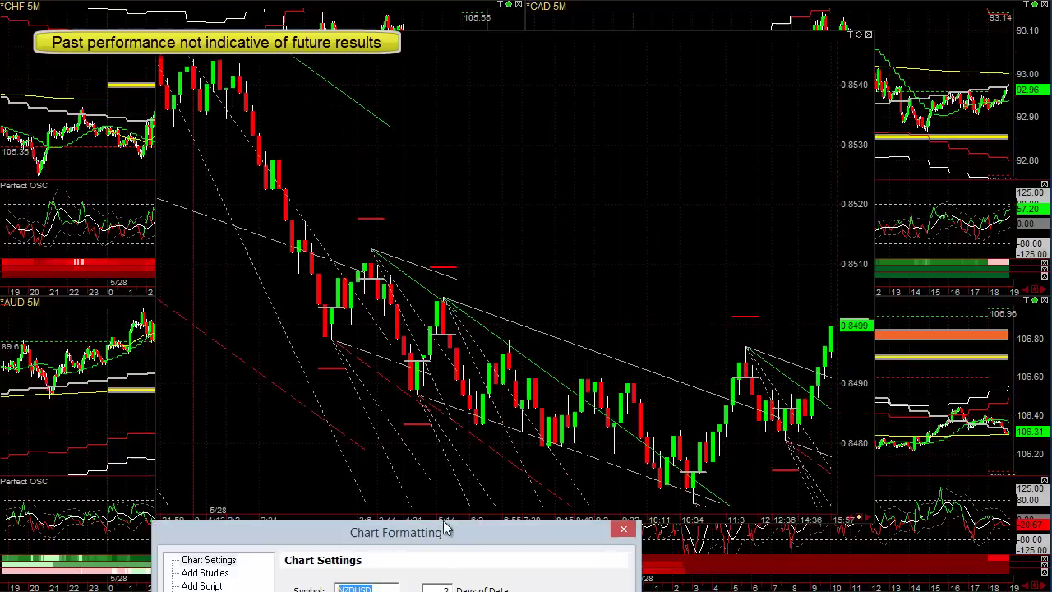
click(384, 196)
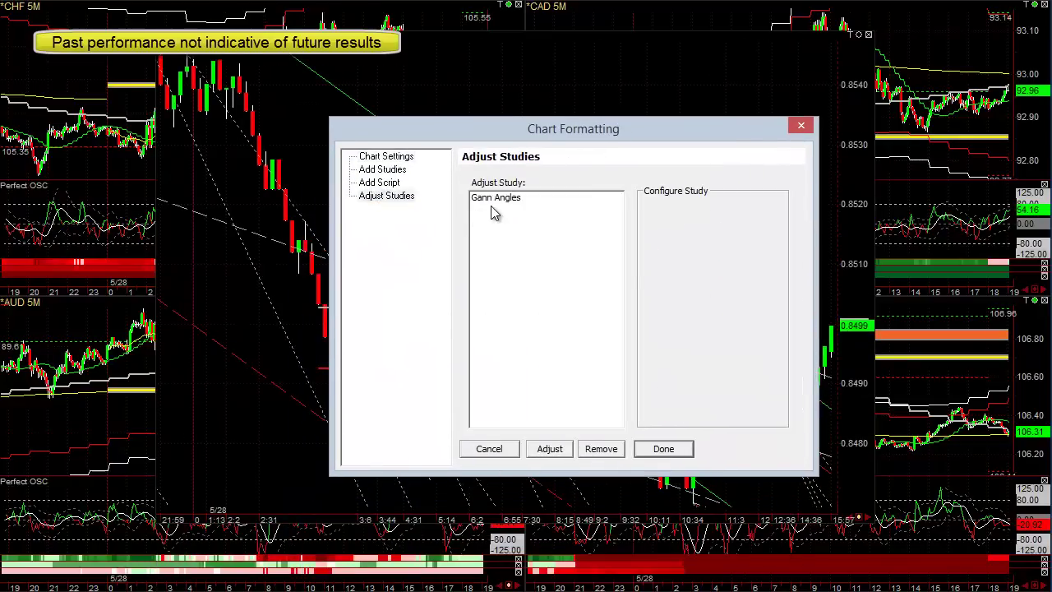
click(494, 201)
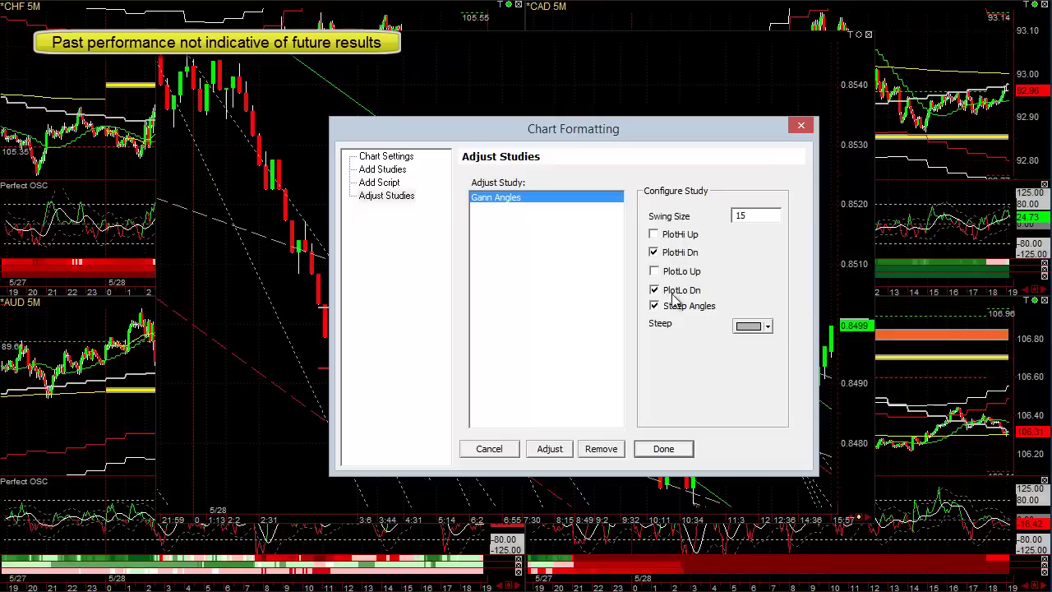
click(654, 253)
click(655, 290)
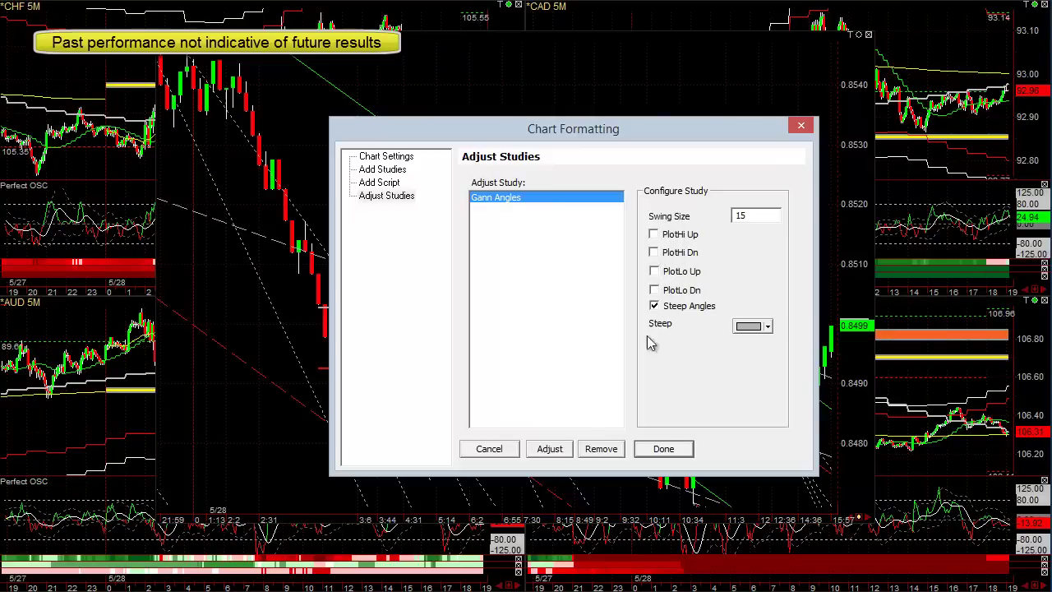
click(548, 452)
drag(556, 145, 622, 156)
click(869, 139)
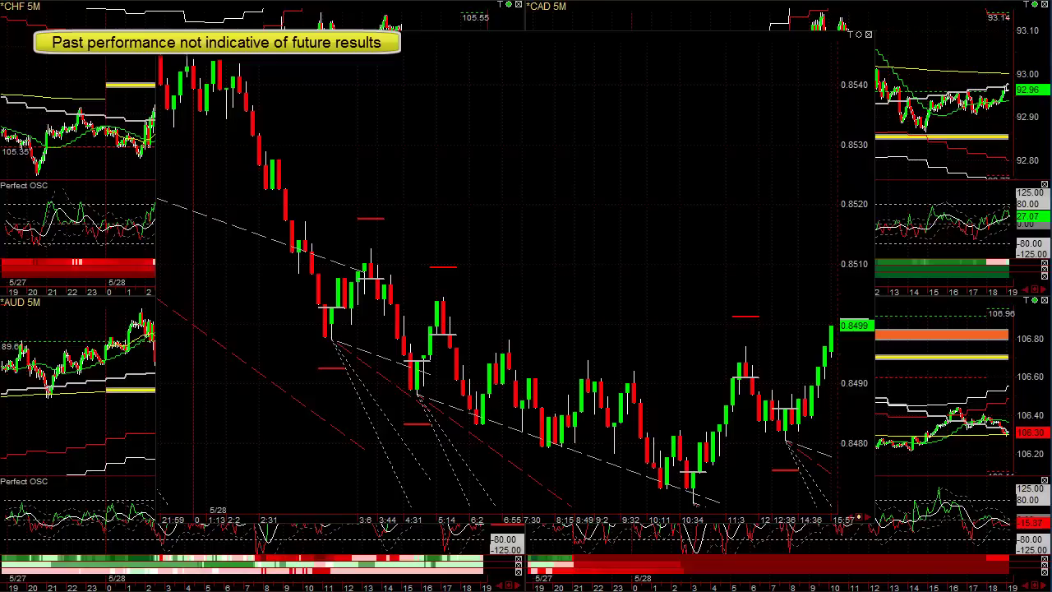
Step: Circle the candle touches on the Gann angle from the low, draw five bounce lines up, then clear them
mouse_move(397, 375)
mouse_down()
mouse_move(424, 413)
mouse_move(710, 513)
mouse_up()
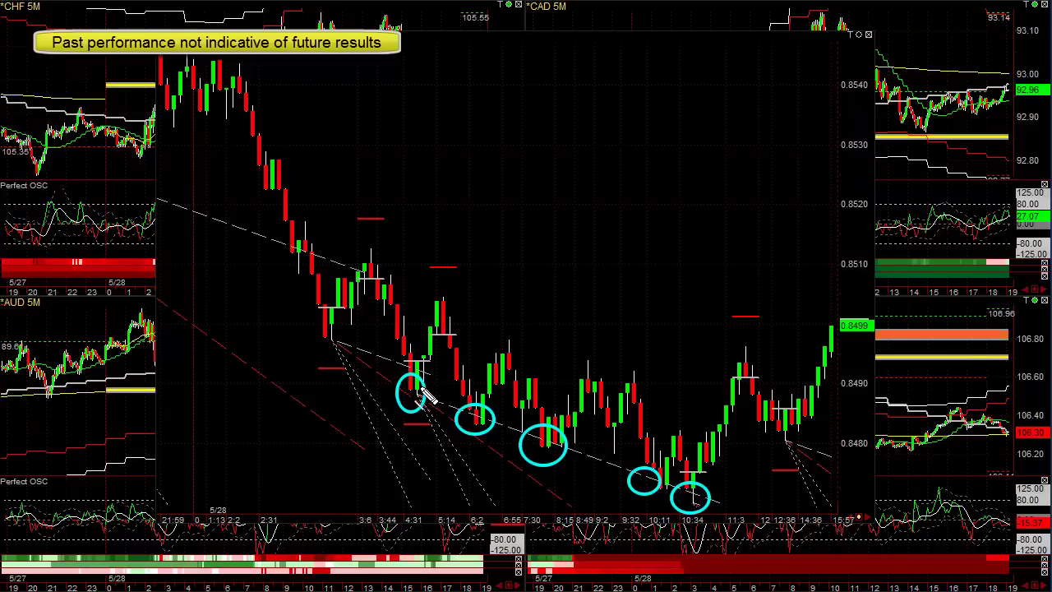
mouse_move(419, 398)
mouse_down()
mouse_move(435, 301)
mouse_move(428, 265)
mouse_up()
mouse_move(474, 419)
mouse_down()
mouse_move(516, 371)
mouse_move(527, 334)
mouse_up()
drag(548, 457, 586, 358)
drag(651, 485, 674, 439)
drag(695, 503, 748, 338)
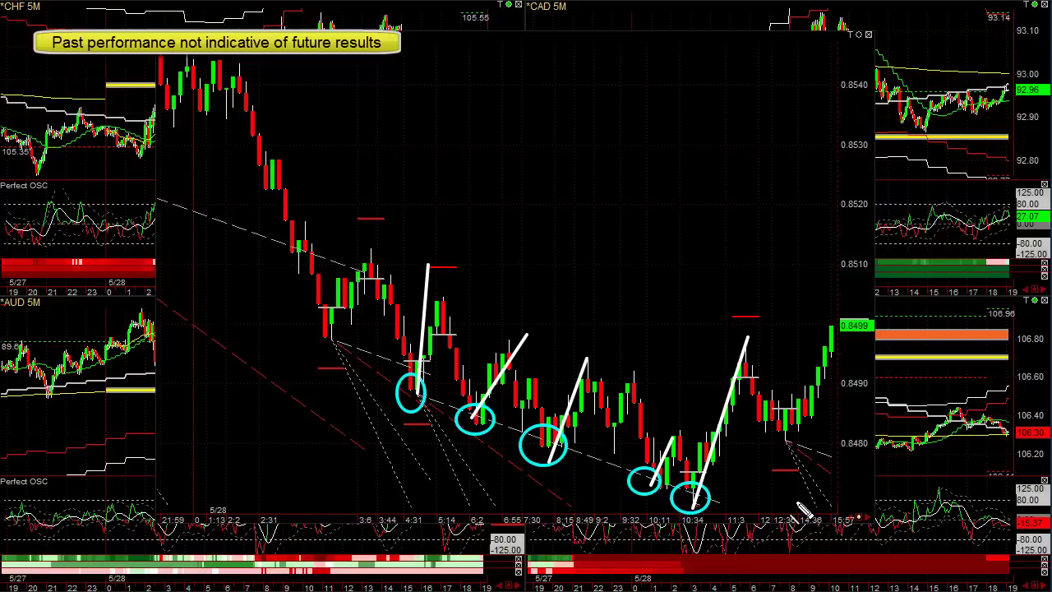
key(Escape)
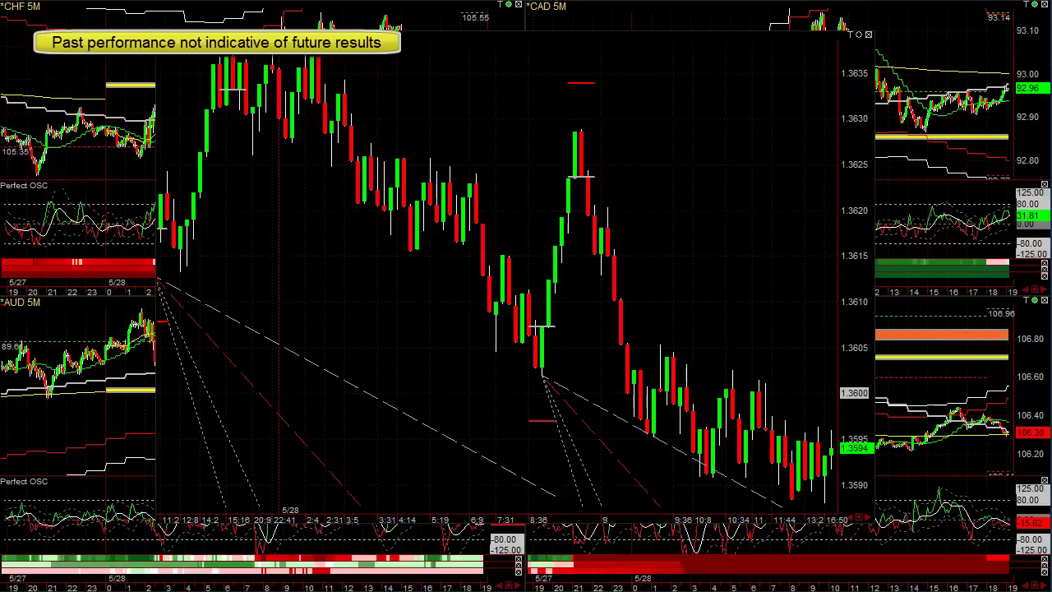
Step: Circle a touch on the CAD chart's angle, clear it, and pan back to earlier bars
mouse_move(613, 413)
mouse_down()
mouse_move(657, 459)
mouse_move(732, 503)
mouse_up()
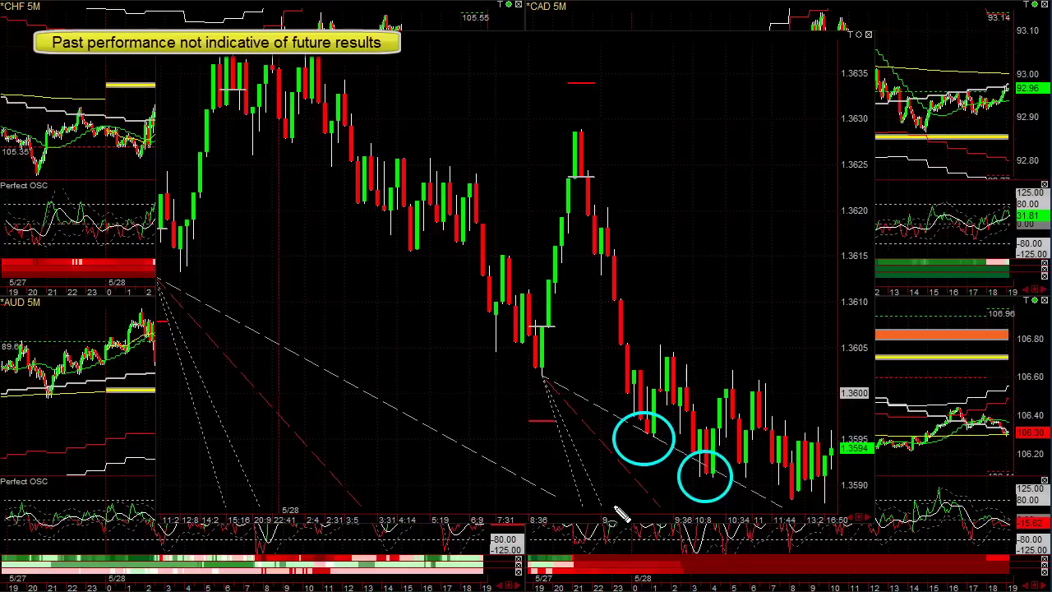
key(Escape)
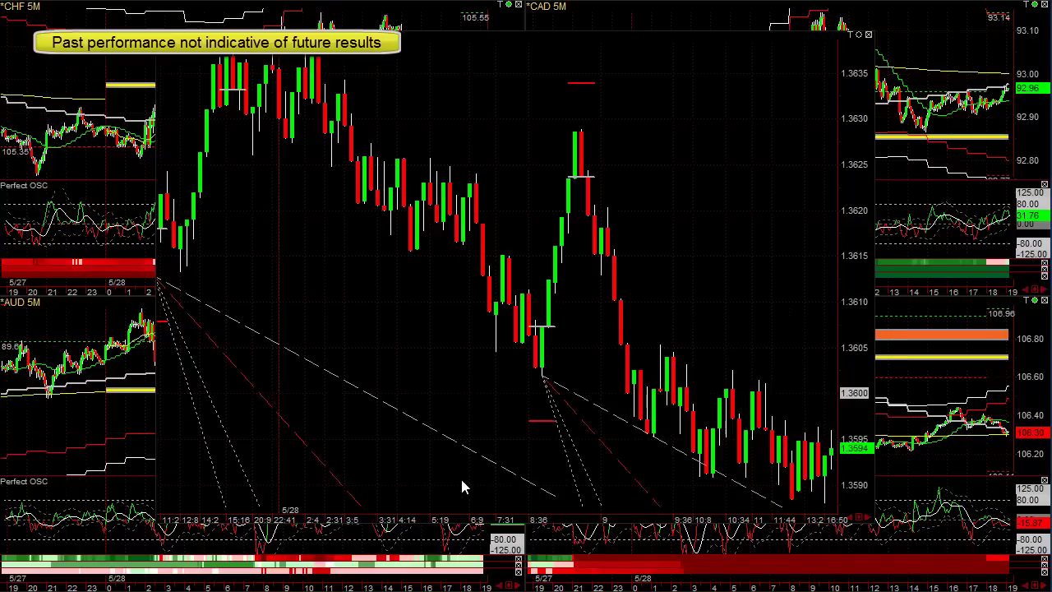
drag(579, 494, 968, 494)
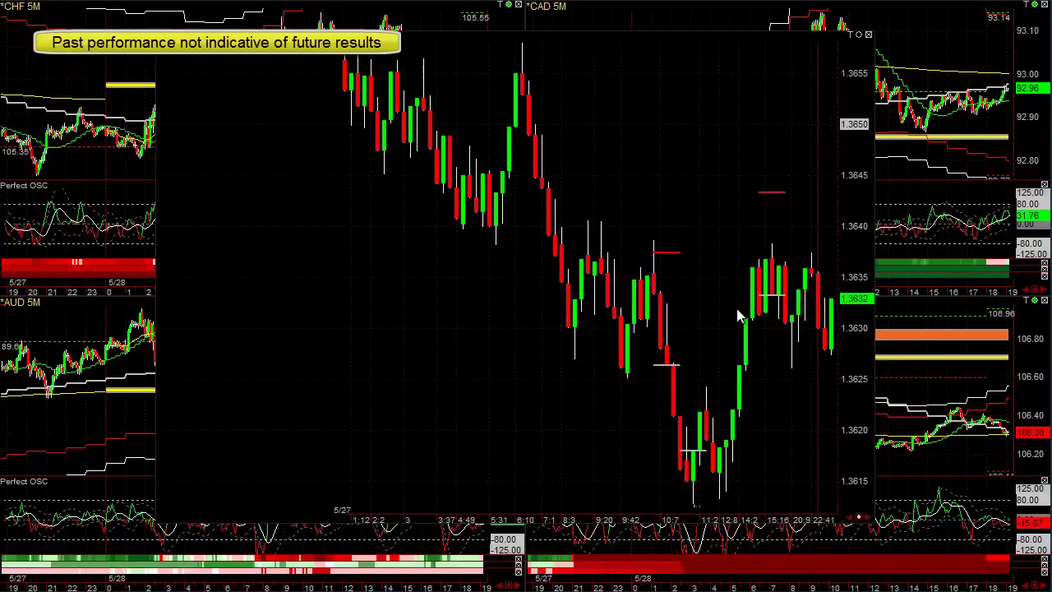
right_click(742, 315)
Step: Set the chart settings to load 6 days of data and apply
click(777, 322)
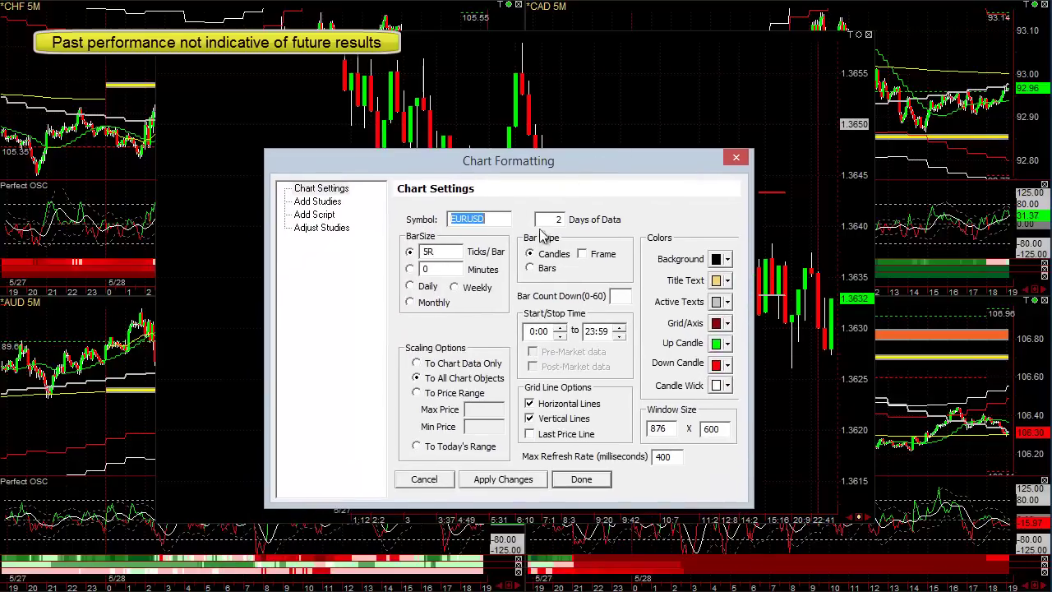
double_click(548, 220)
text(6)
click(497, 481)
click(439, 480)
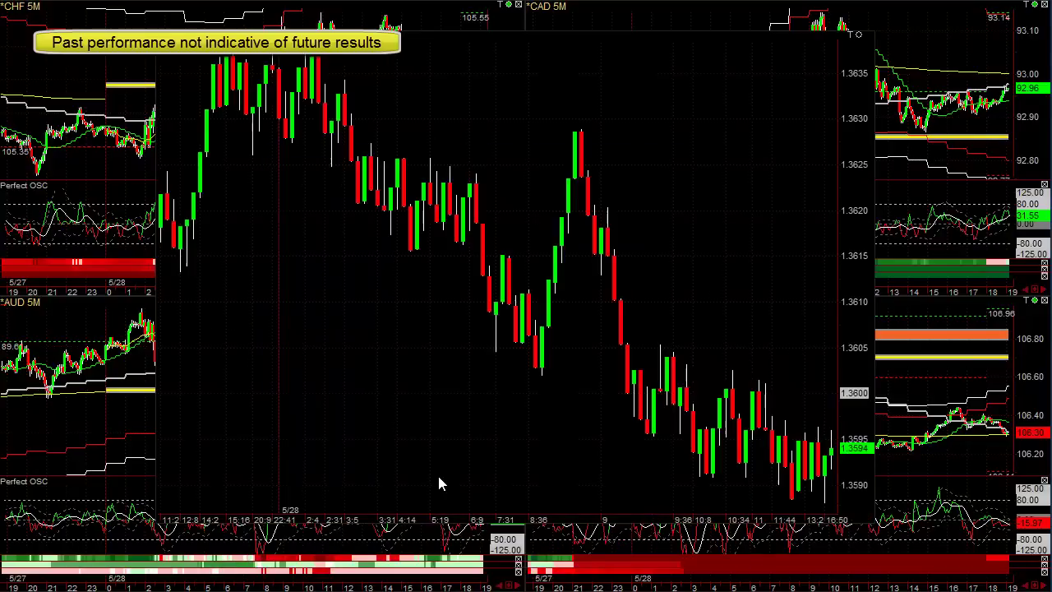
Step: Pan back to the angle fan, circle the touches and the rebound after the low, then erase them
mouse_move(437, 483)
mouse_down()
mouse_move(908, 500)
mouse_move(1019, 493)
mouse_move(1008, 490)
mouse_up()
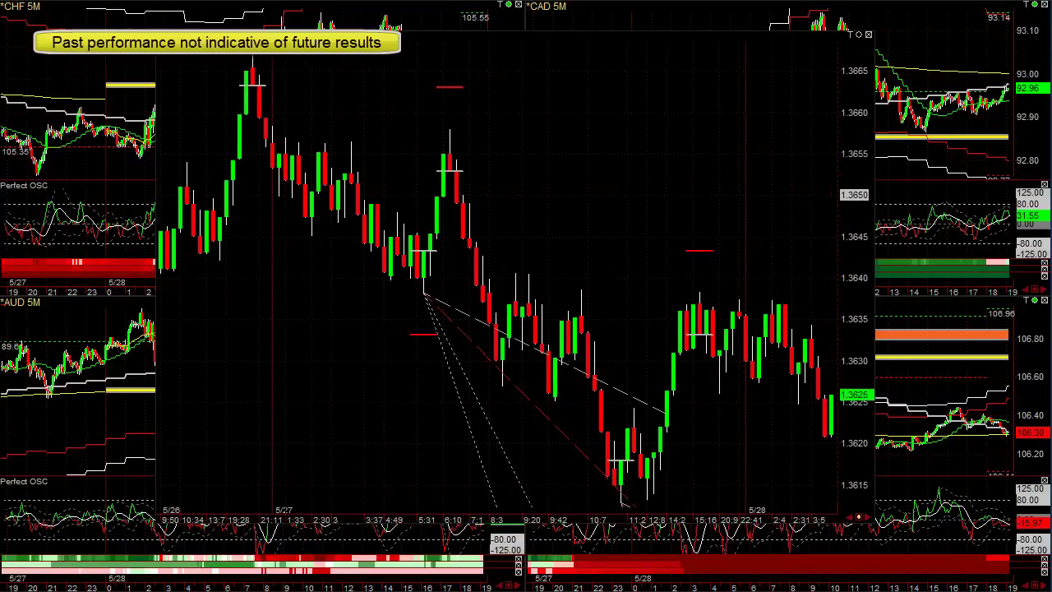
drag(483, 383, 528, 248)
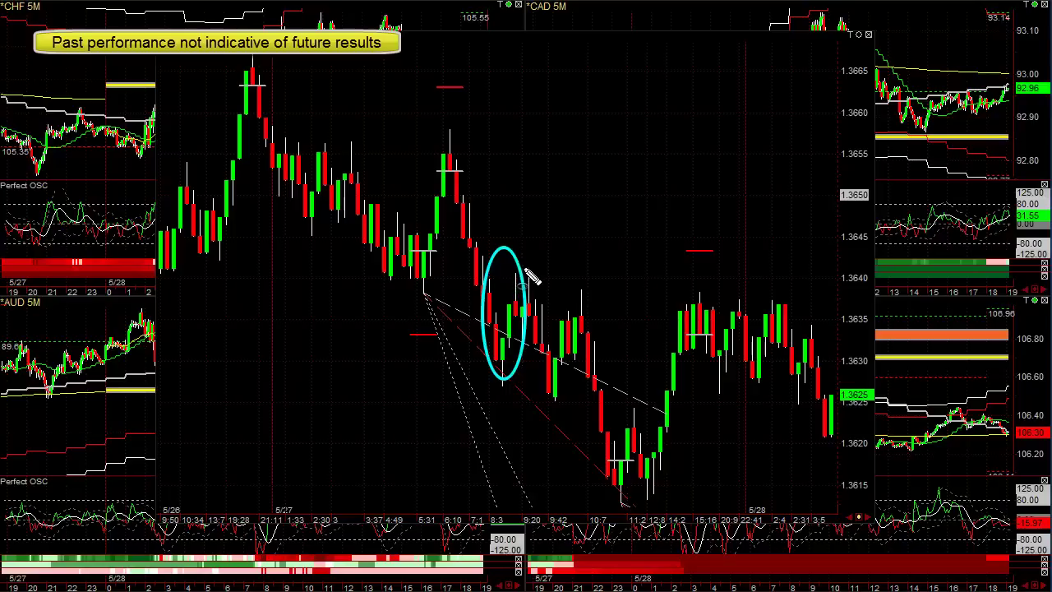
drag(629, 486, 785, 260)
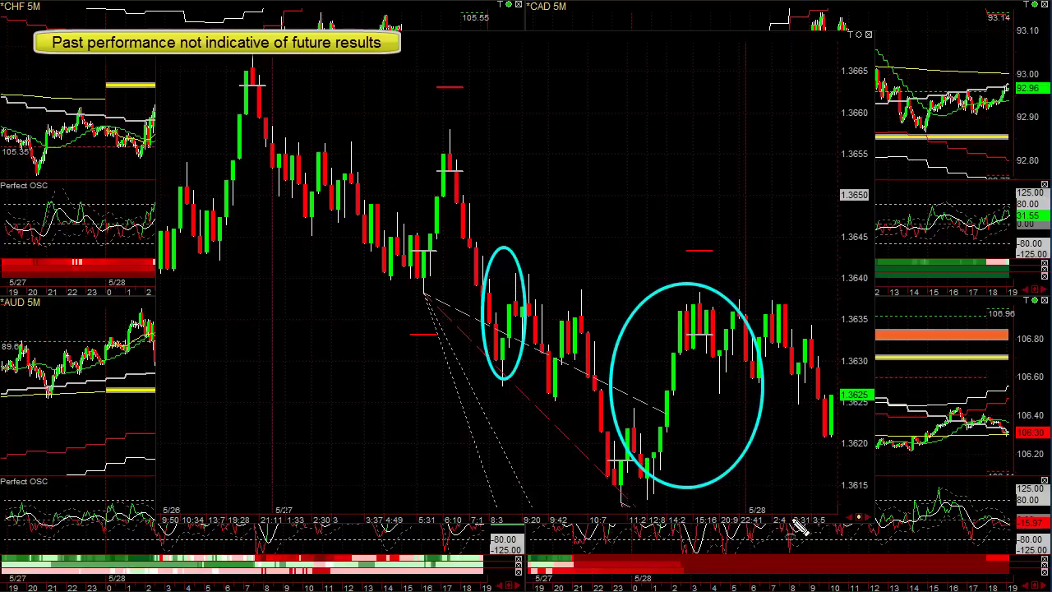
key(Delete)
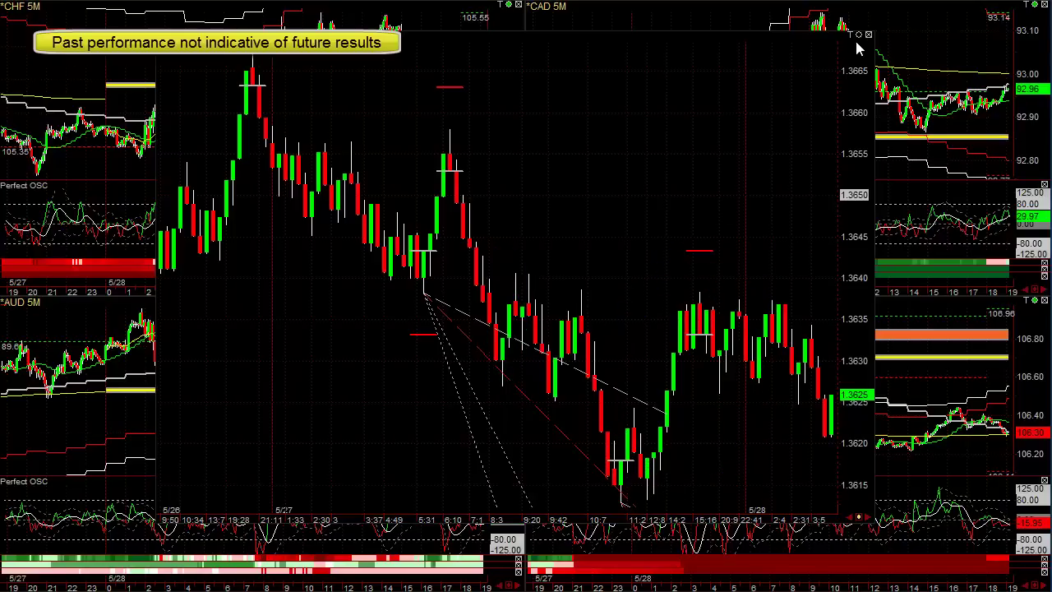
mouse_move(851, 36)
click(801, 31)
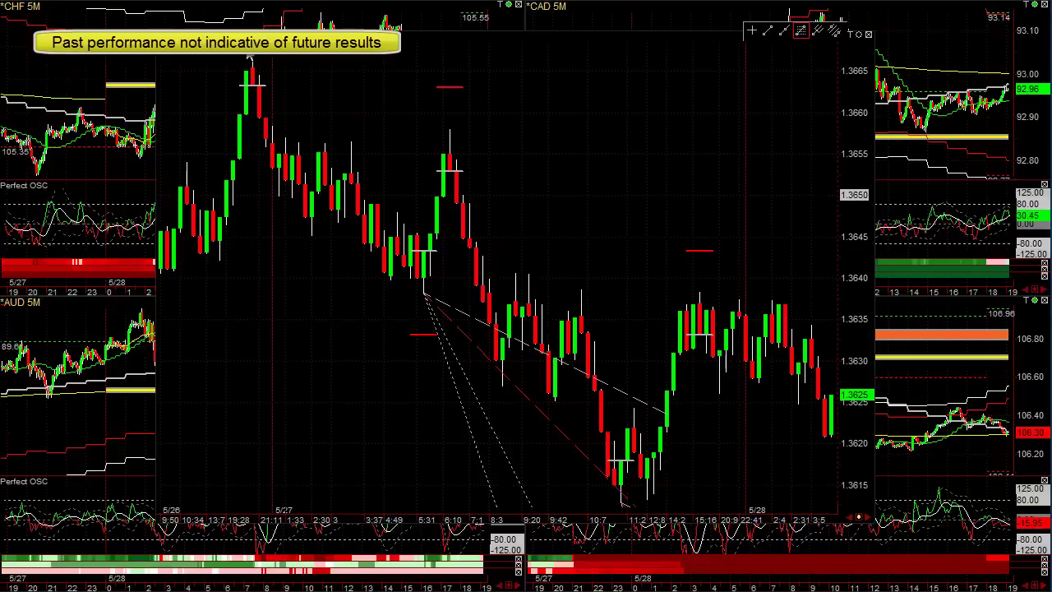
Step: Draw a Fibonacci retracement from the first peak and close the chart settings unchanged
mouse_move(253, 58)
mouse_down()
mouse_move(425, 270)
mouse_move(421, 296)
mouse_up()
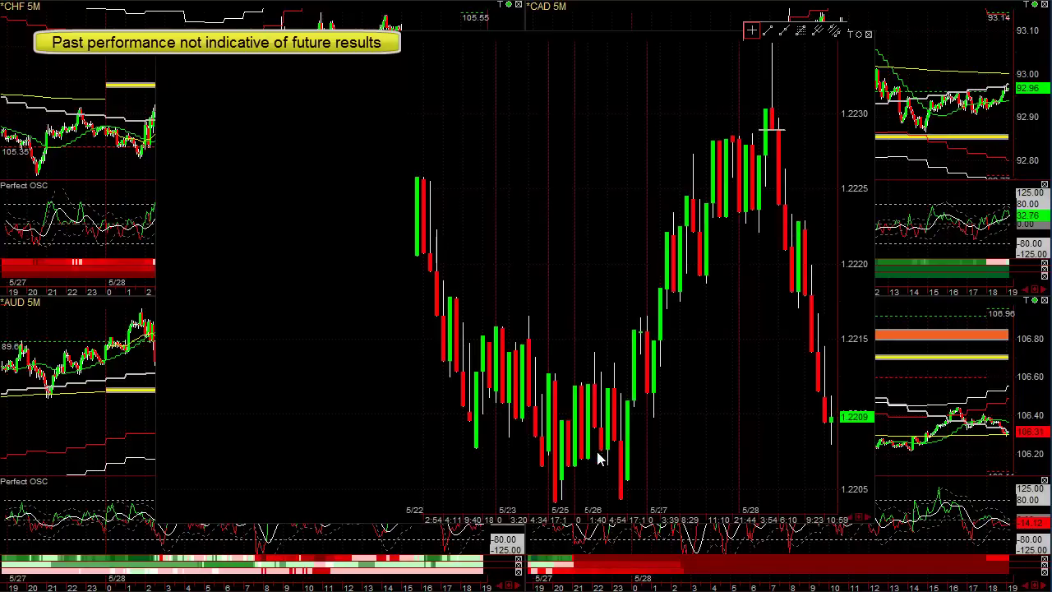
right_click(608, 253)
drag(469, 534, 546, 227)
click(701, 224)
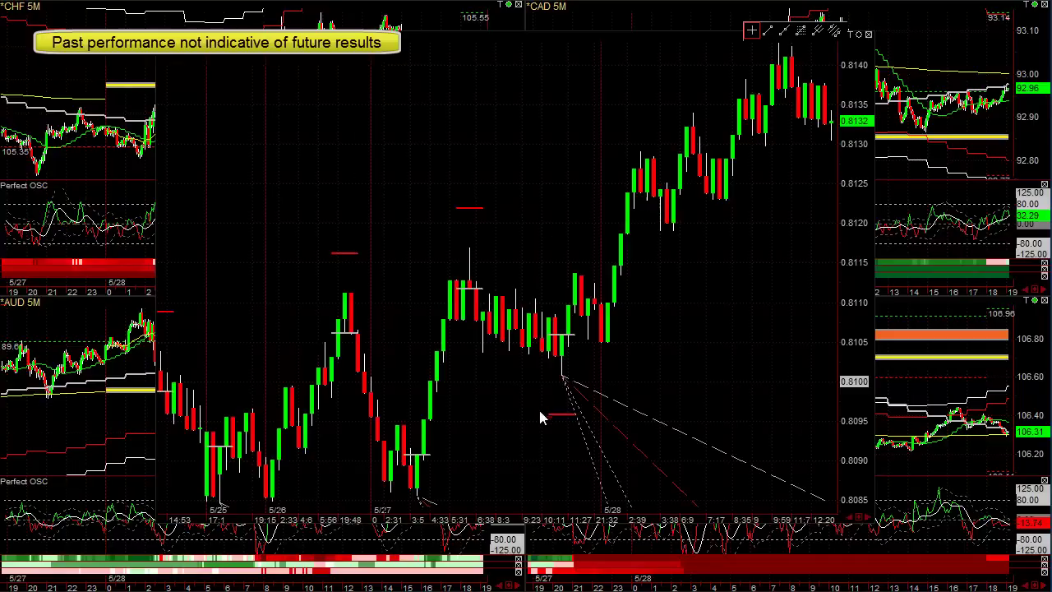
Step: In Adjust Studies, enable PlotHi Up for Gann Angles, change the plotted angle sets, and apply
right_click(651, 224)
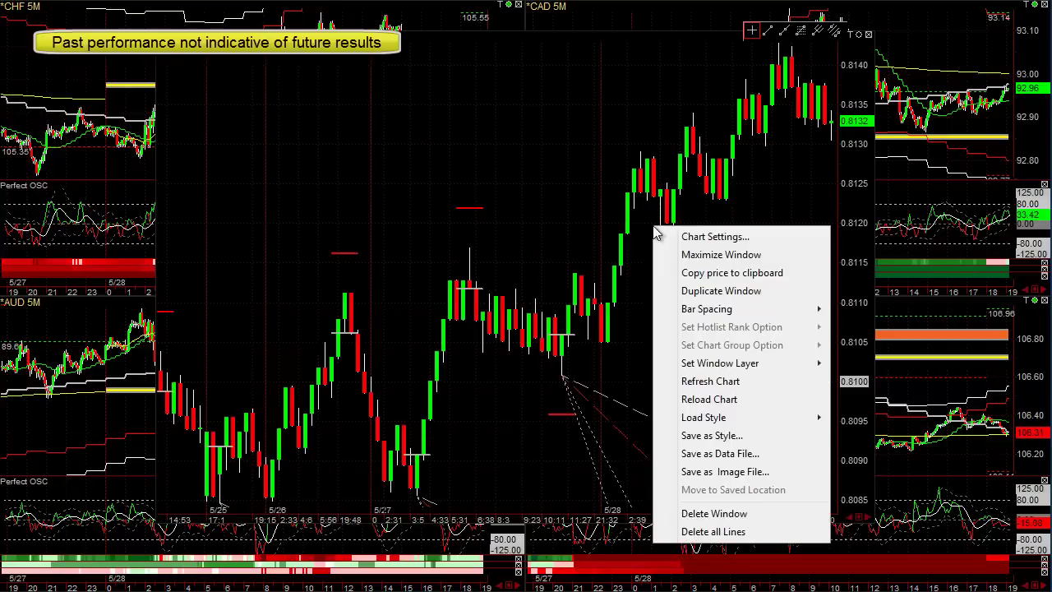
click(677, 236)
drag(424, 539, 552, 124)
click(336, 186)
click(468, 190)
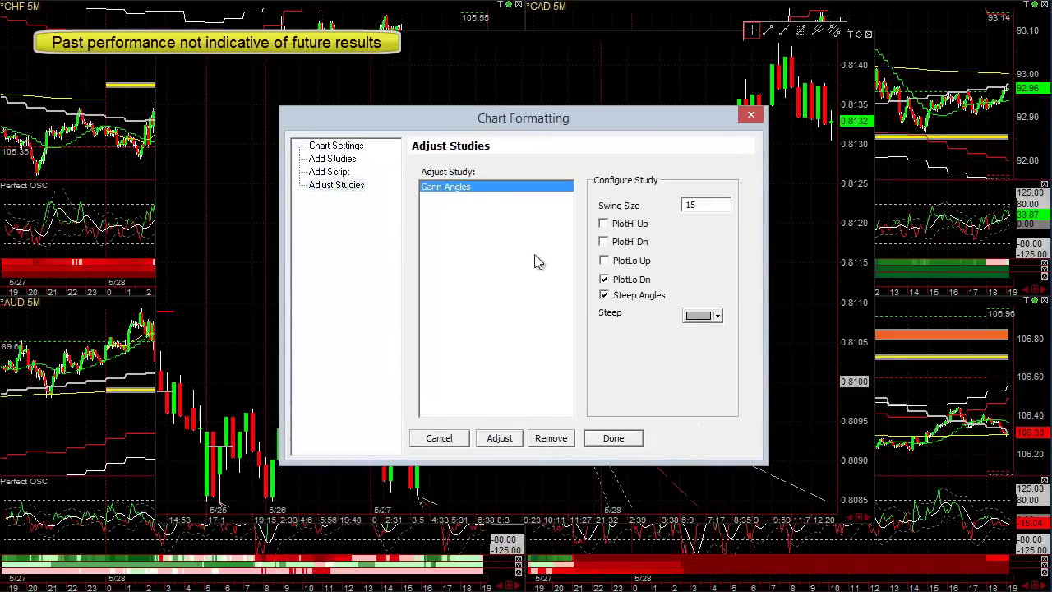
click(604, 224)
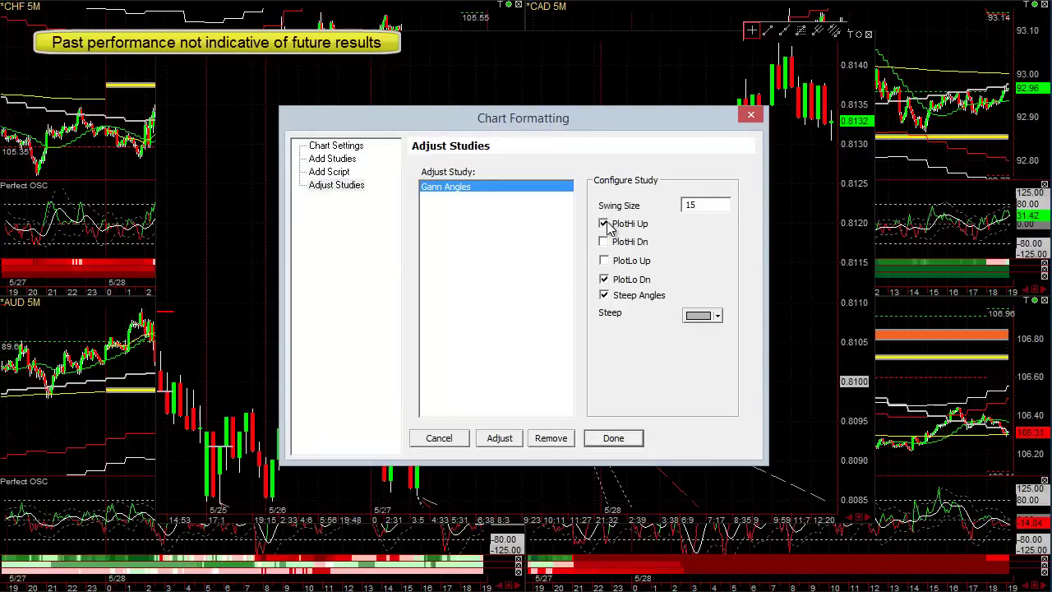
click(604, 294)
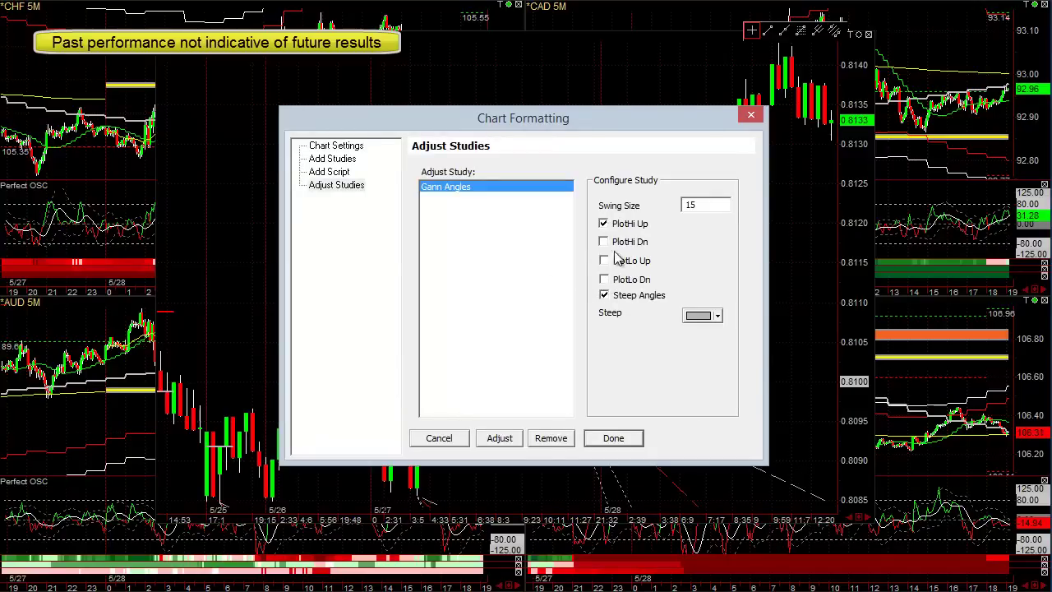
click(499, 438)
click(440, 438)
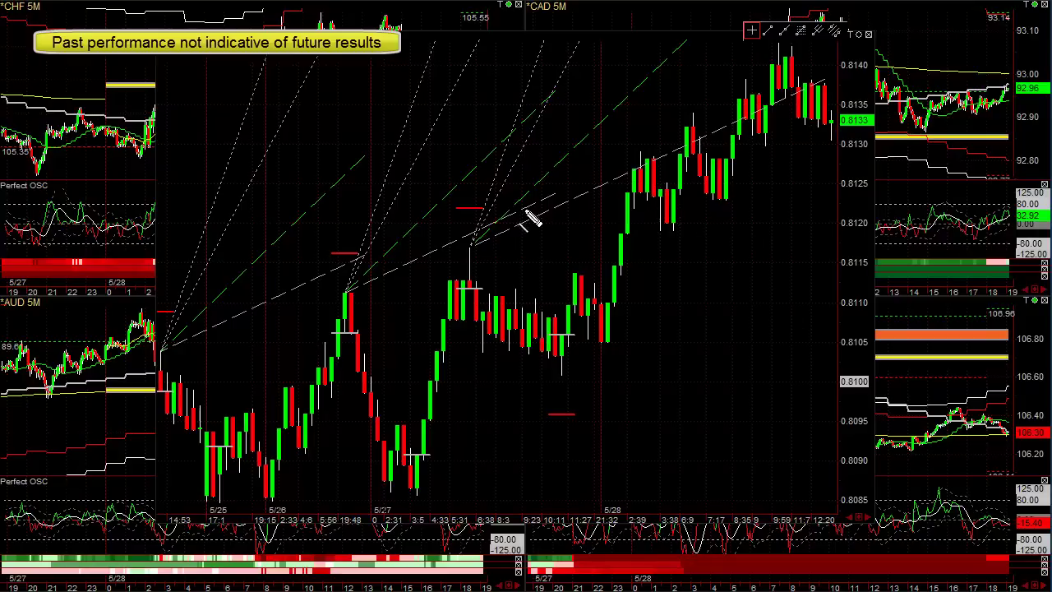
Step: Erase a trial line along the upward angle, then draw a Fibonacci from 0.8086 to 0.8117
mouse_move(494, 215)
mouse_down()
mouse_move(529, 170)
mouse_move(689, 47)
mouse_up()
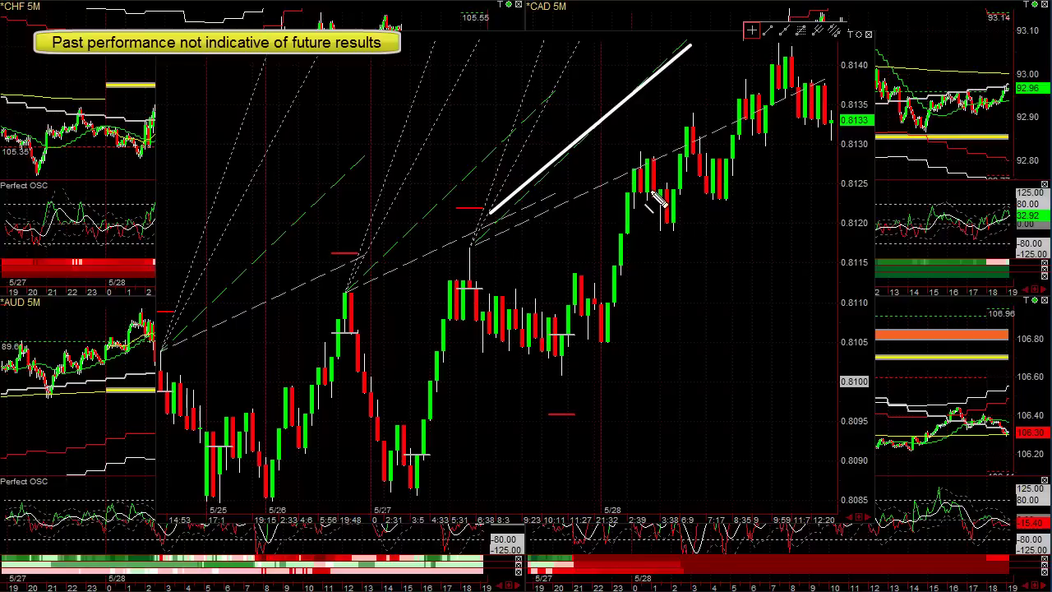
key(Escape)
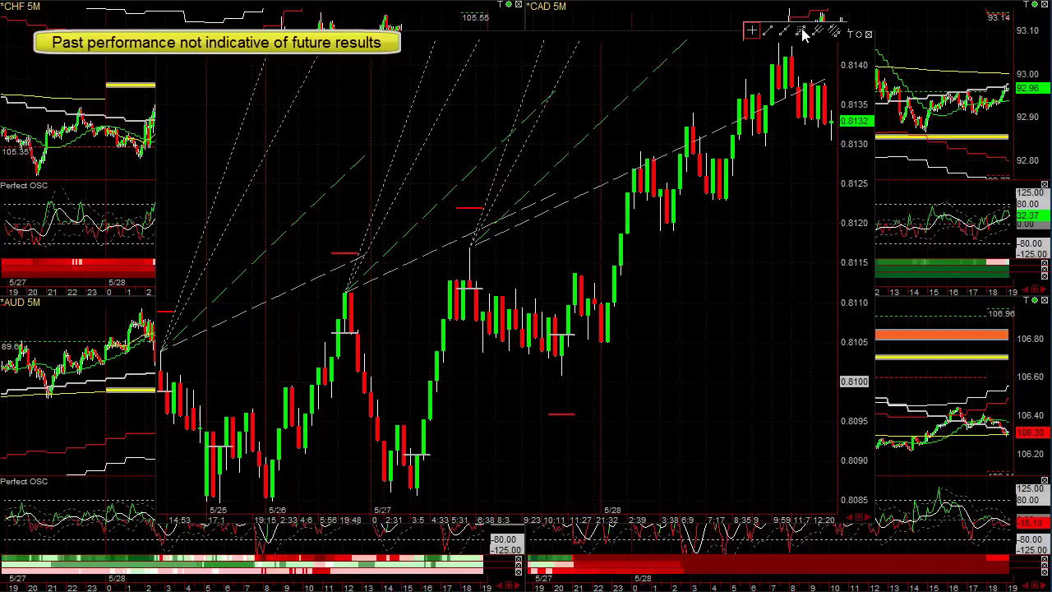
drag(417, 498, 468, 262)
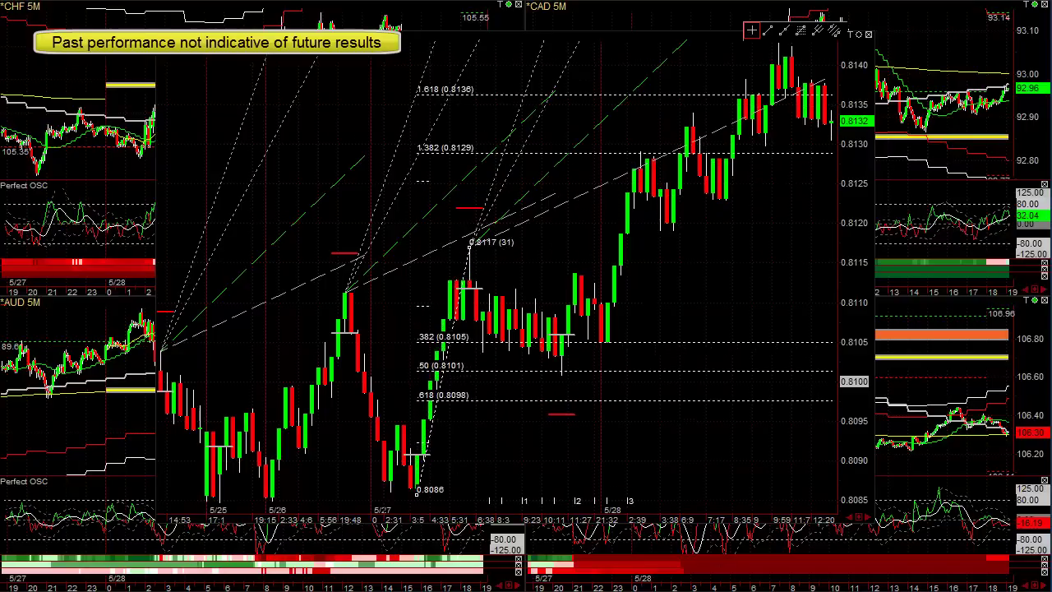
Step: Circle the candles touching the angle, from 0.8125–0.8130 up to the 0.8136 top, then clear them
click(641, 157)
drag(645, 168, 676, 238)
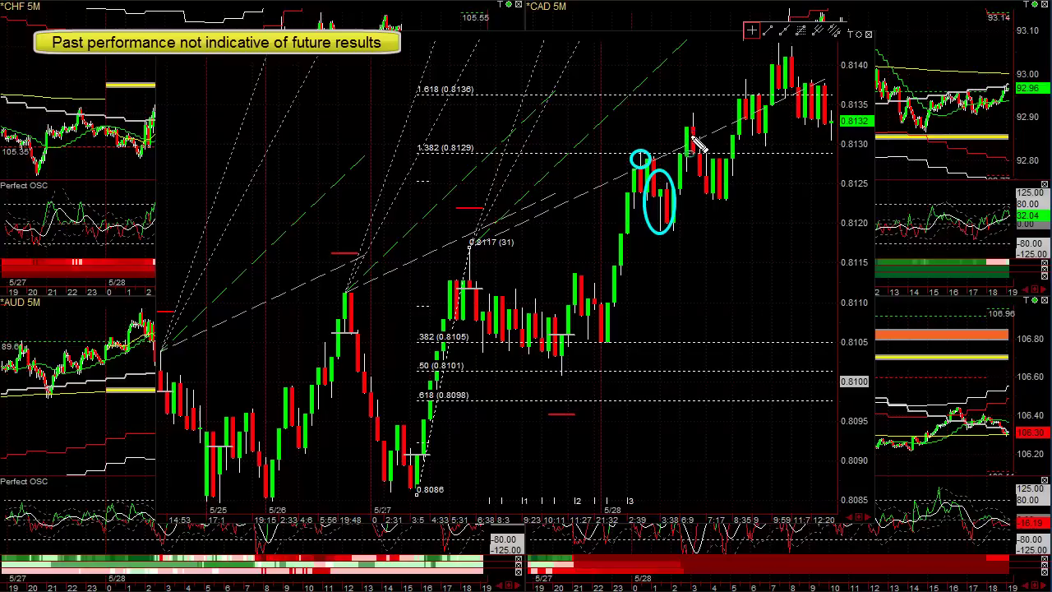
mouse_move(679, 126)
mouse_down()
mouse_move(703, 140)
mouse_move(703, 154)
mouse_up()
drag(727, 194, 728, 199)
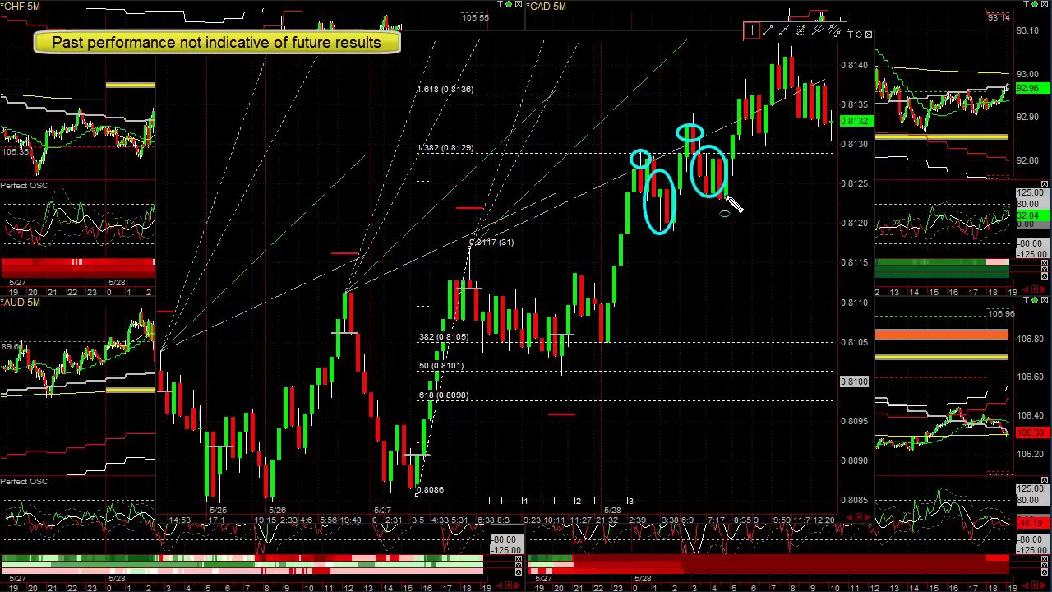
mouse_move(731, 88)
mouse_down()
mouse_move(756, 104)
mouse_move(774, 143)
mouse_up()
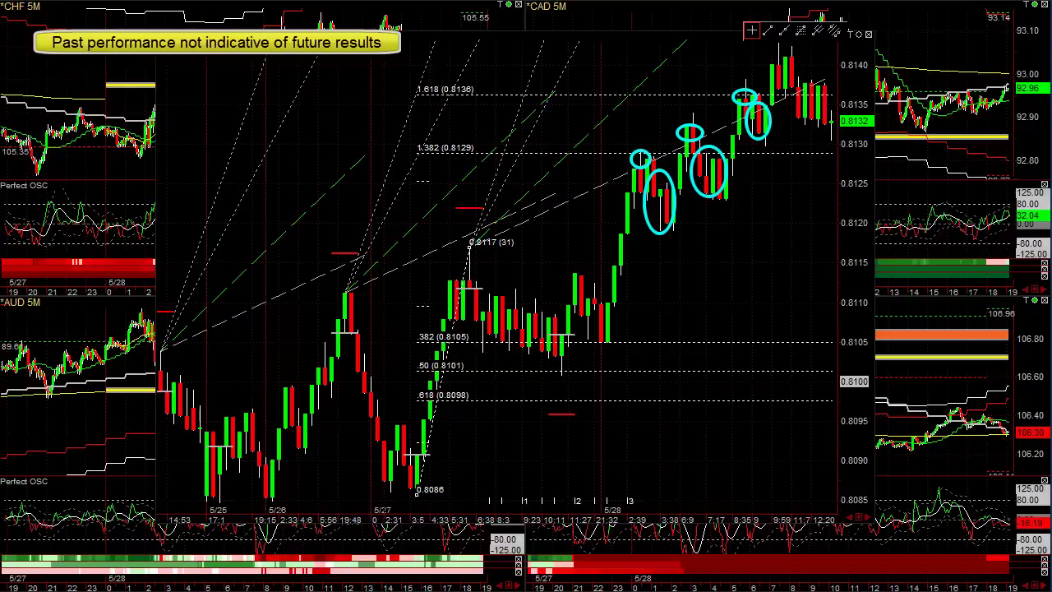
key(Escape)
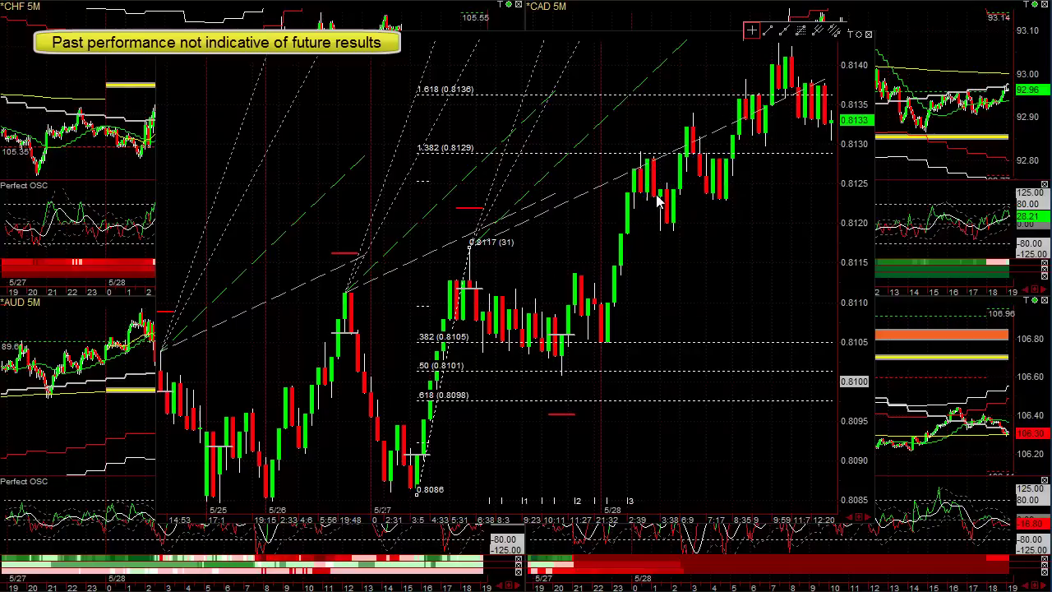
click(802, 31)
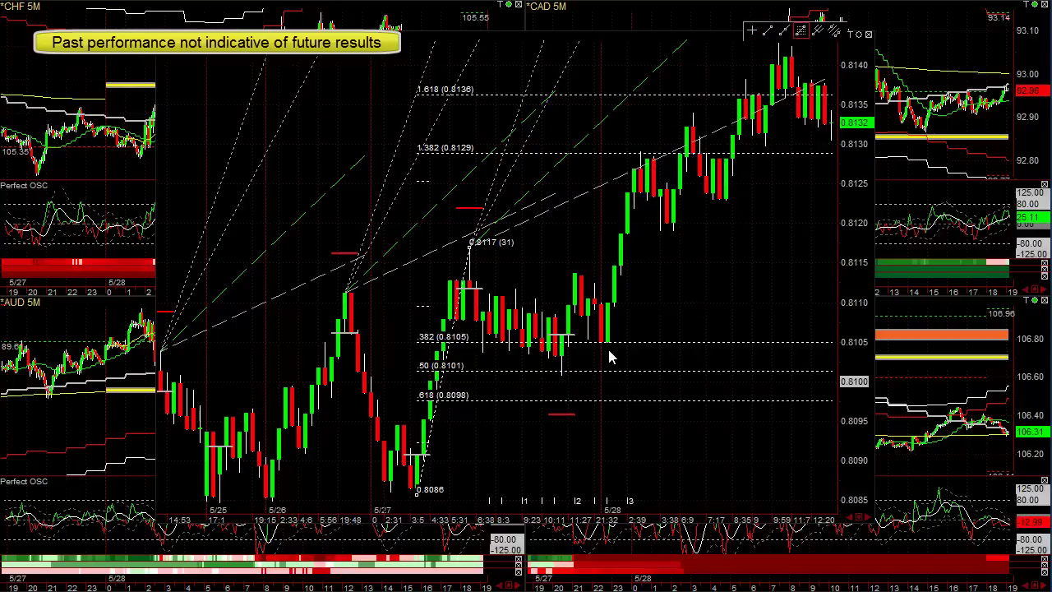
Step: Draw a second Fibonacci from the 0.8105 low to 0.8129 and deselect it
drag(603, 352, 640, 156)
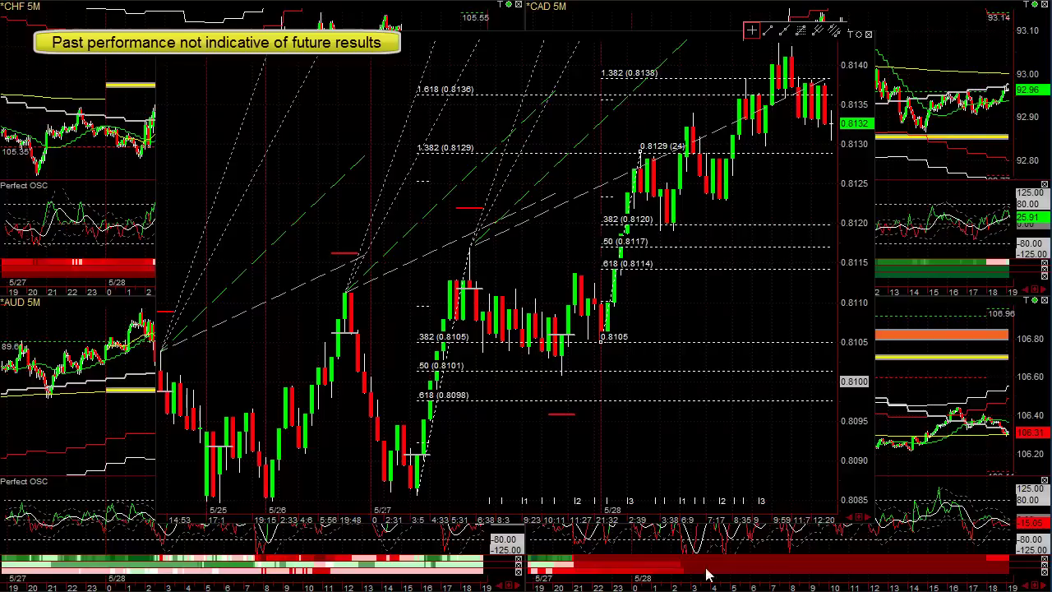
click(618, 429)
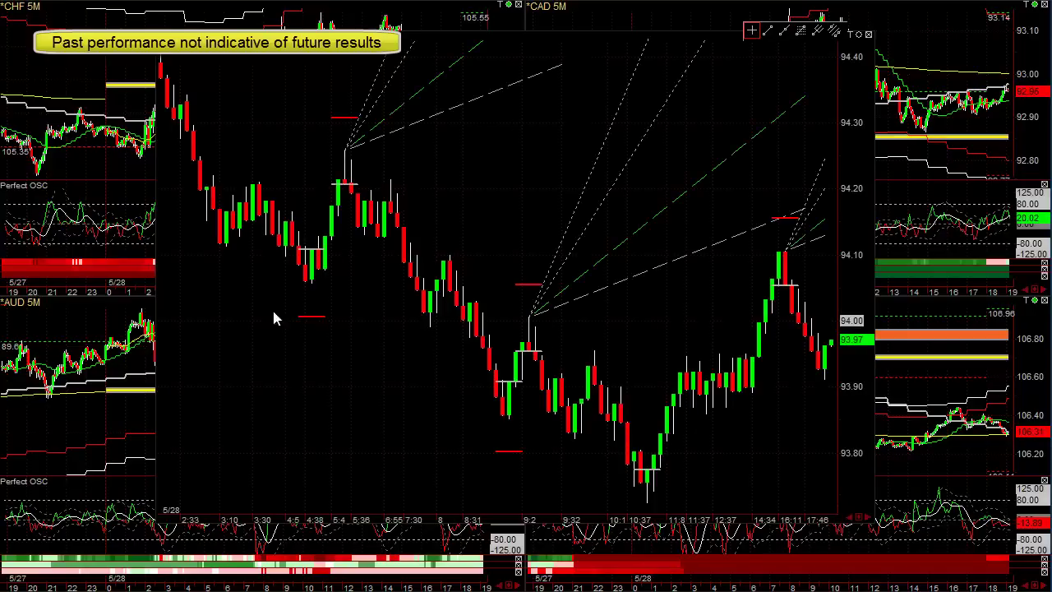
scroll(496, 376, up, 5)
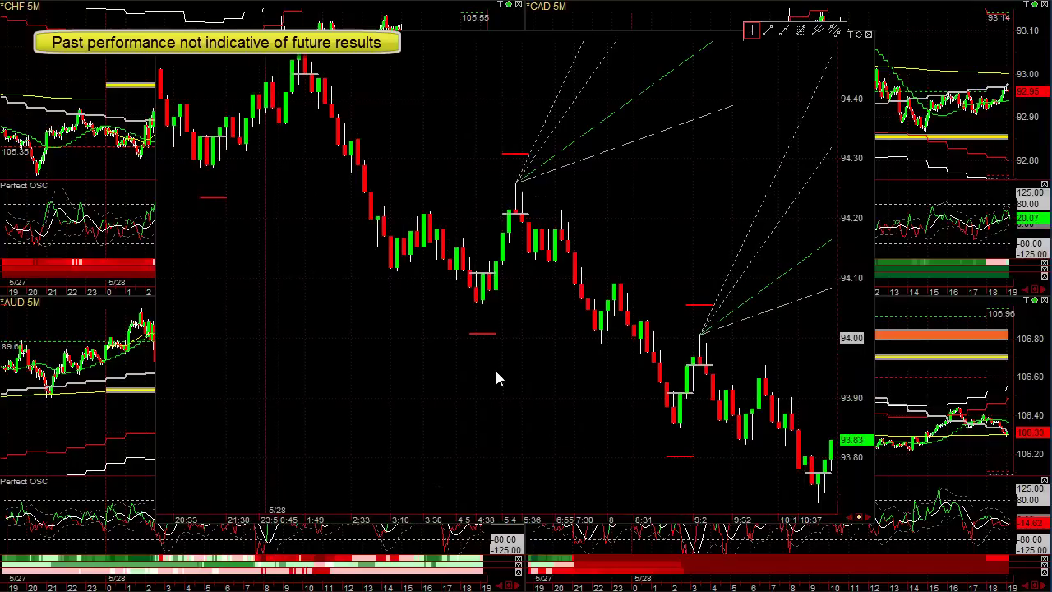
Step: Enable PlotLo Dn and Steep Angles for the Gann Angles study via Adjust Studies, then apply
right_click(593, 212)
click(612, 223)
drag(429, 471, 502, 54)
click(285, 117)
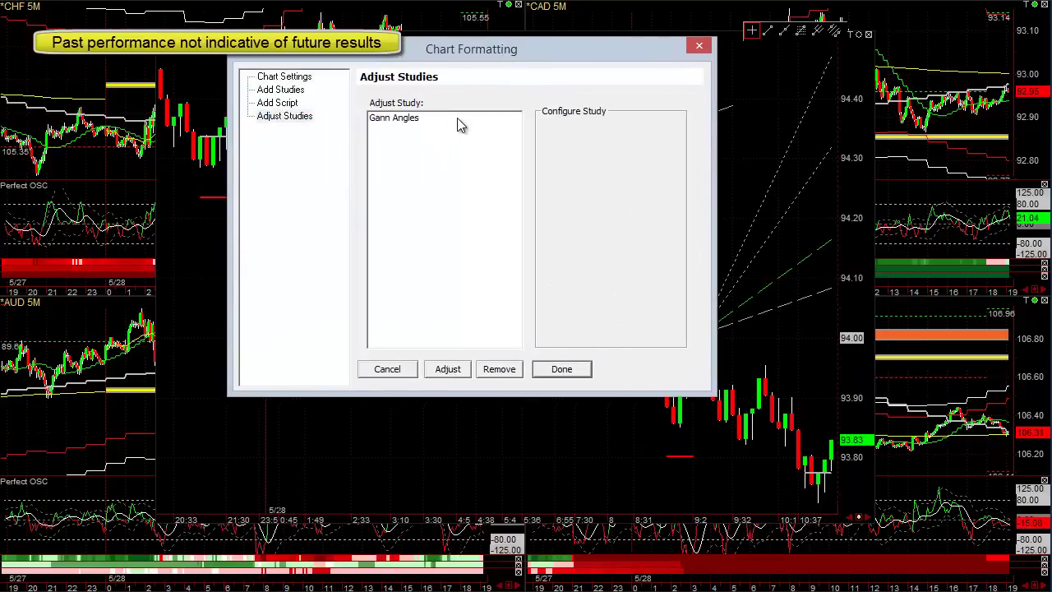
click(425, 121)
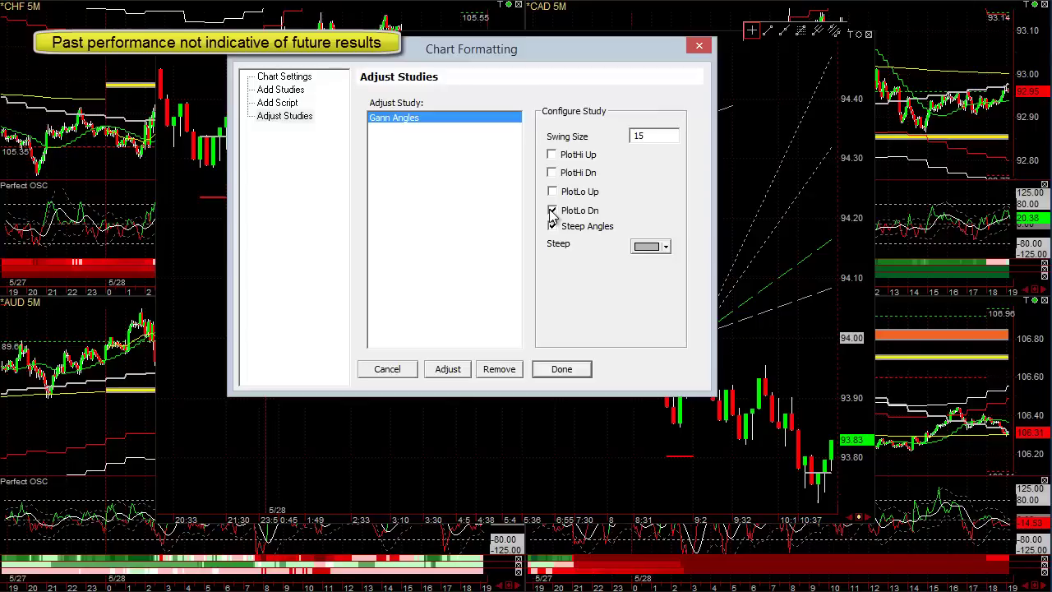
click(551, 210)
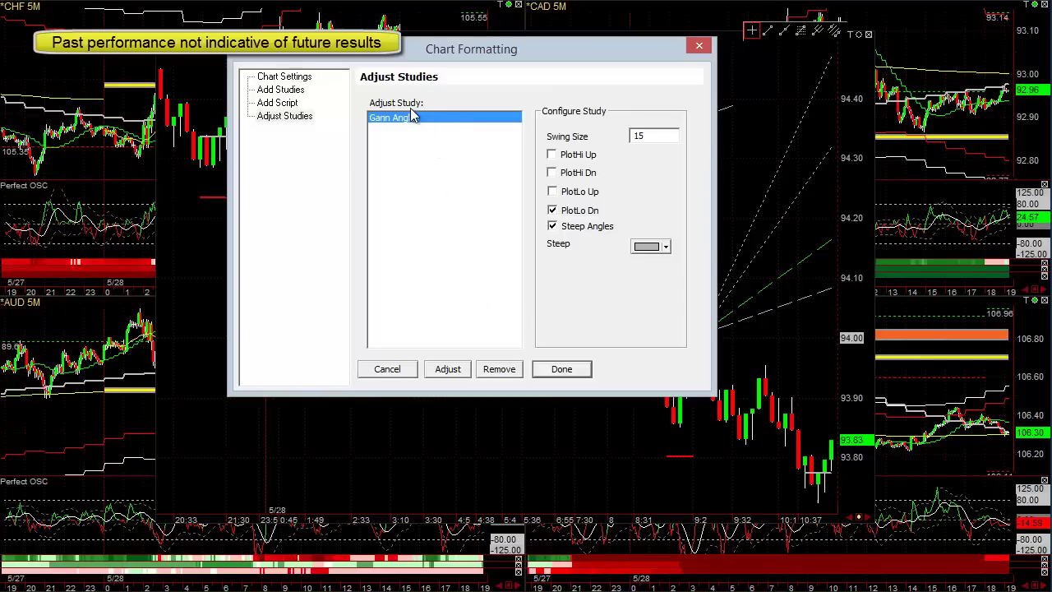
click(553, 212)
click(444, 371)
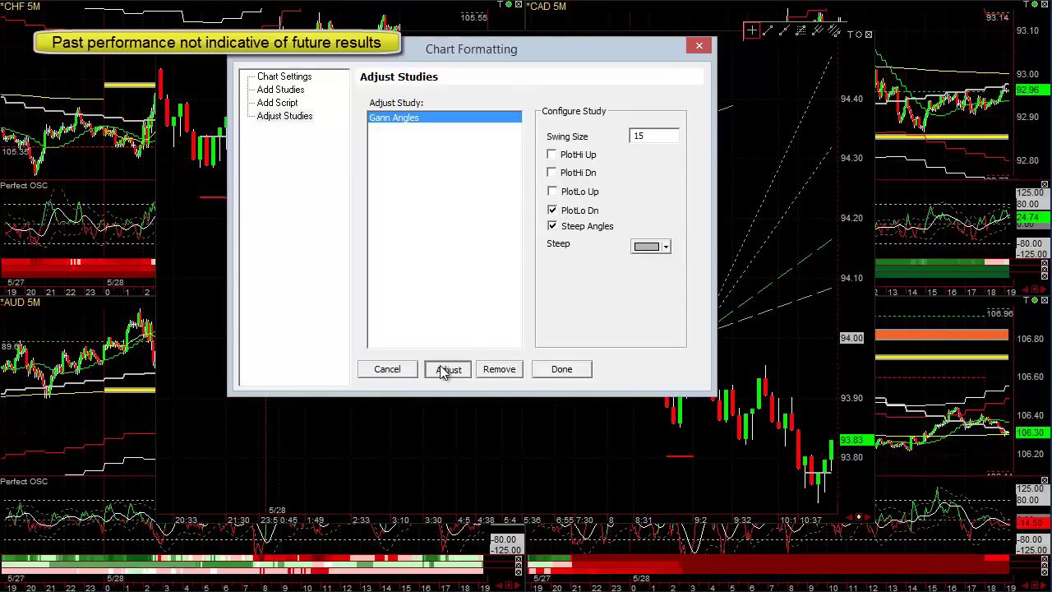
click(385, 372)
Step: Pan back, circle candles touching the down-sloping angle, clear the circle, and scroll forward
drag(402, 512, 661, 535)
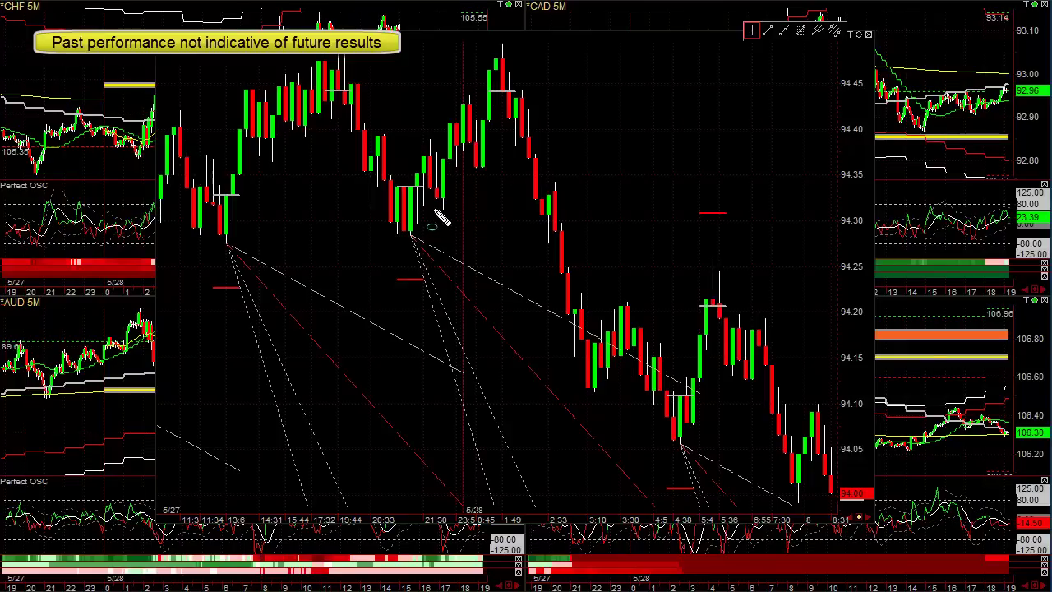
drag(544, 311, 623, 374)
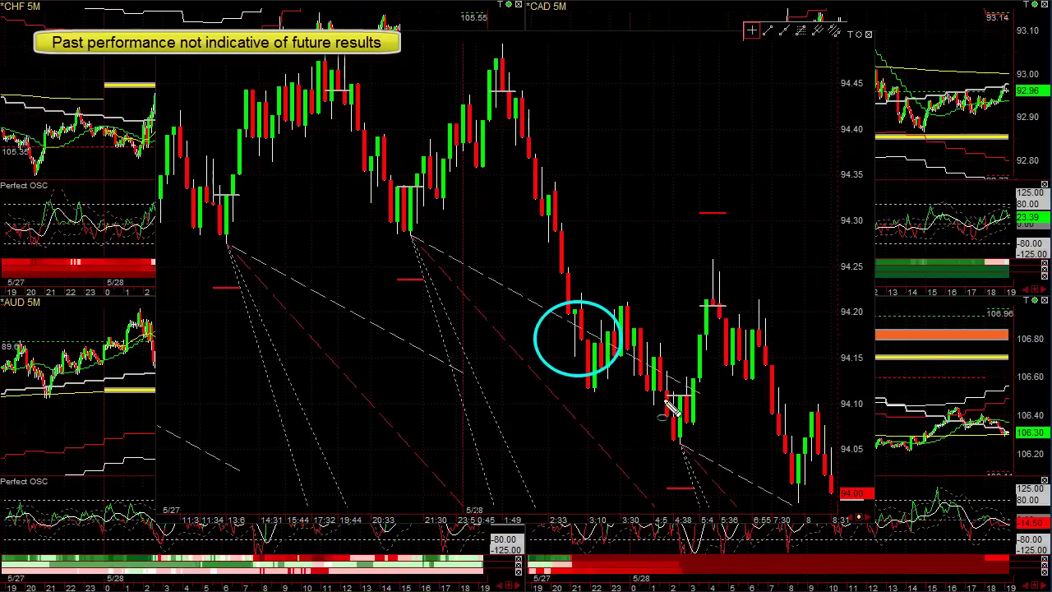
key(Escape)
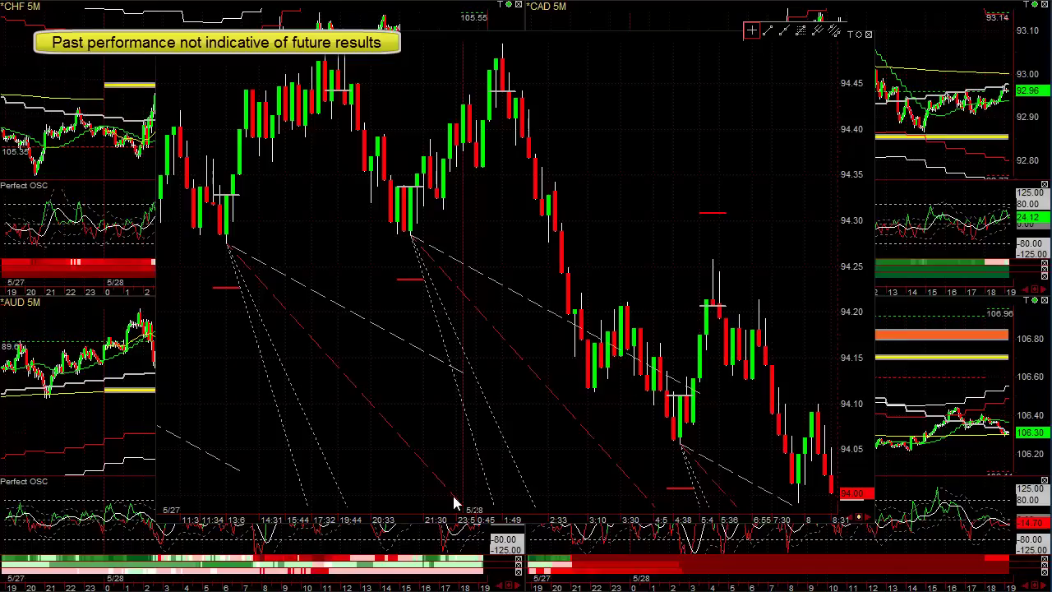
scroll(598, 508, down, 10)
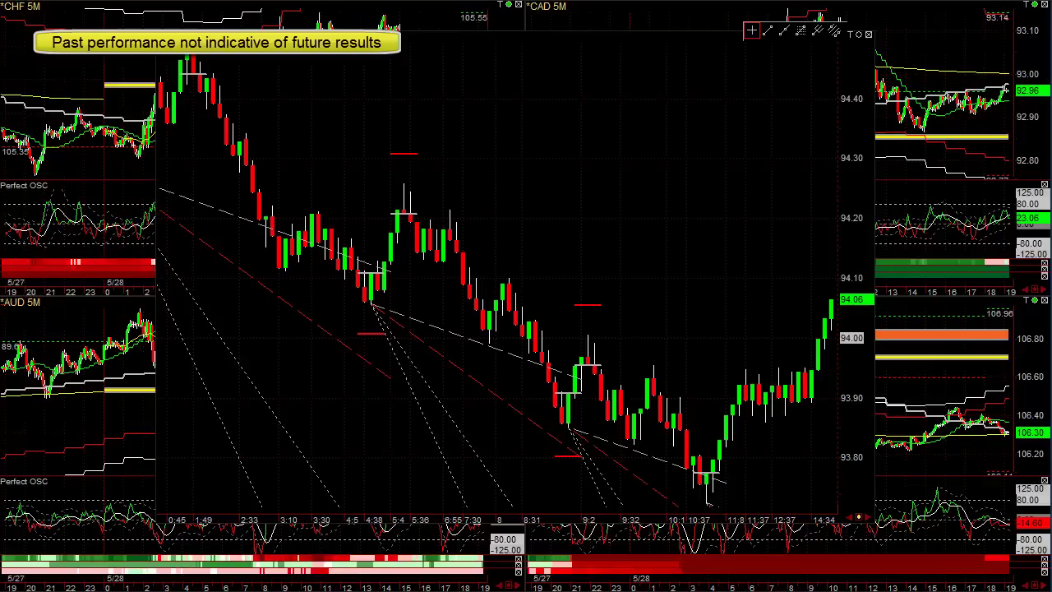
Step: Circle the upper-angle touches, the two near 93.90, and the low's rally, then clear them
mouse_move(249, 207)
mouse_down()
mouse_move(283, 260)
mouse_move(393, 302)
mouse_up()
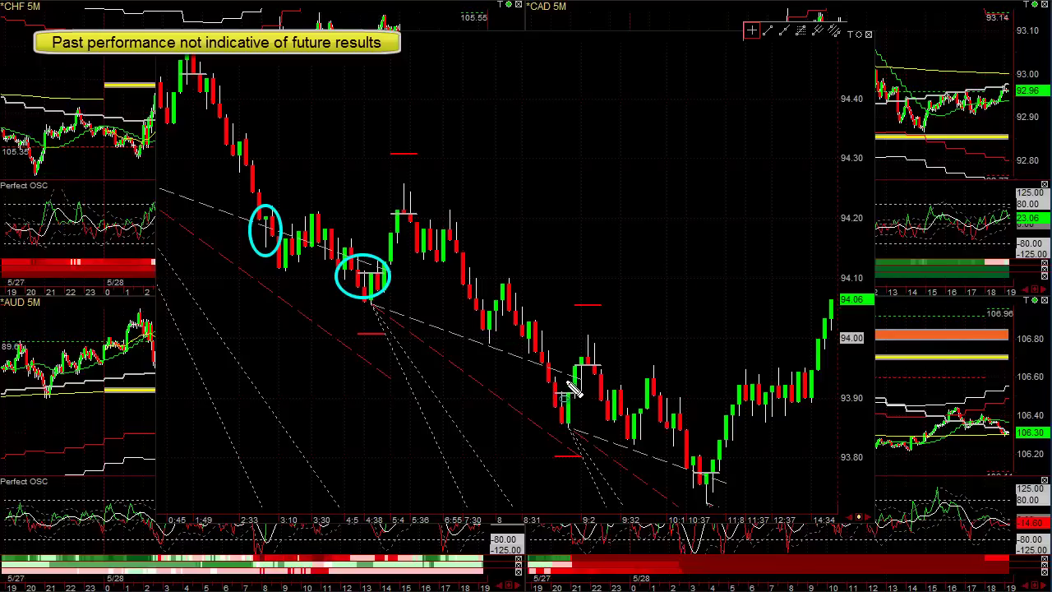
mouse_move(577, 346)
mouse_down()
mouse_move(580, 410)
mouse_move(592, 400)
mouse_move(580, 440)
mouse_up()
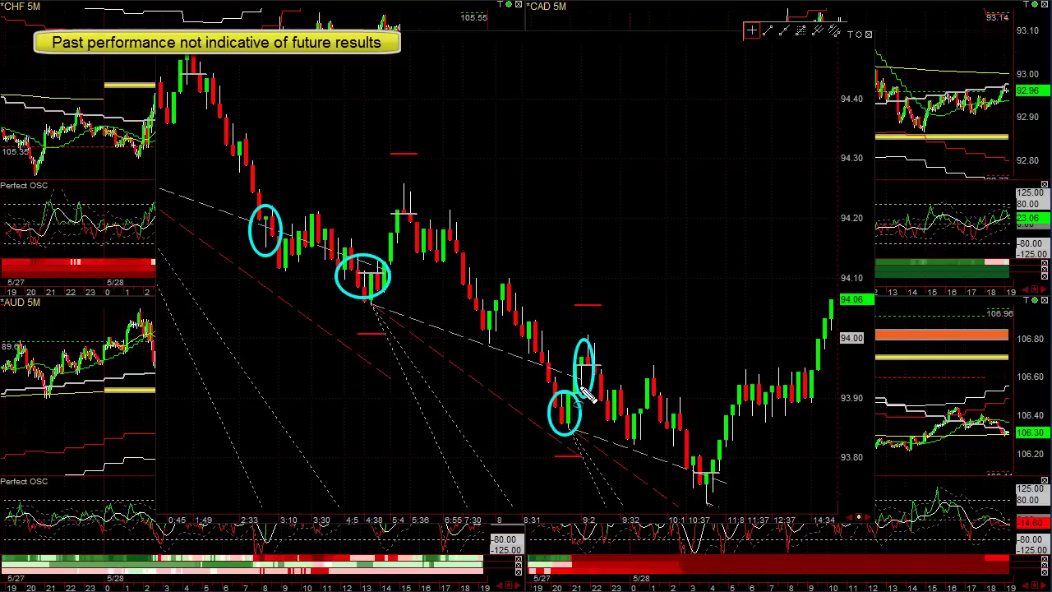
mouse_move(677, 463)
mouse_down()
mouse_move(716, 498)
mouse_move(843, 294)
mouse_up()
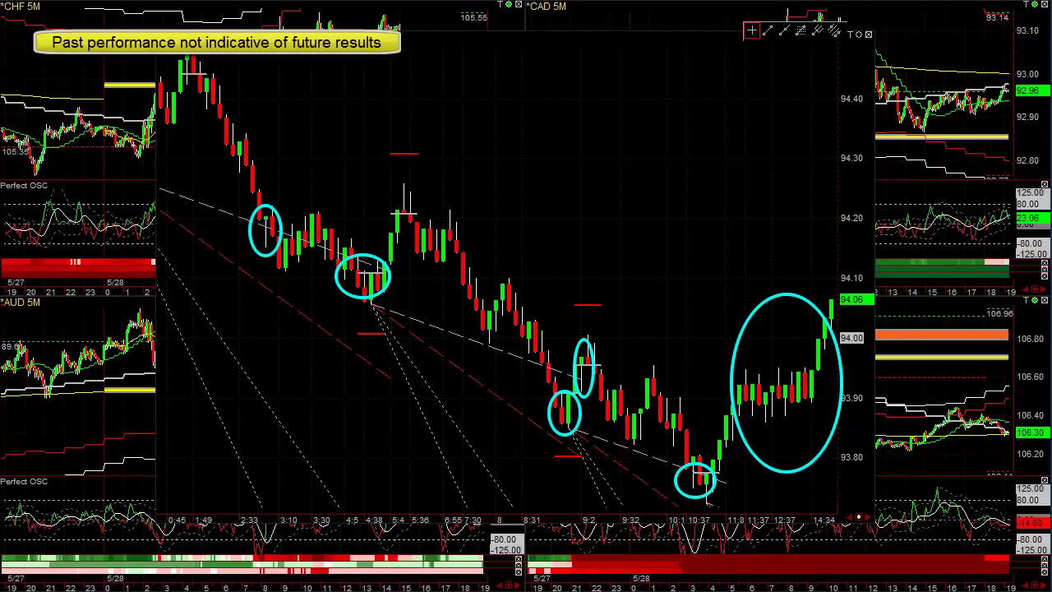
key(Escape)
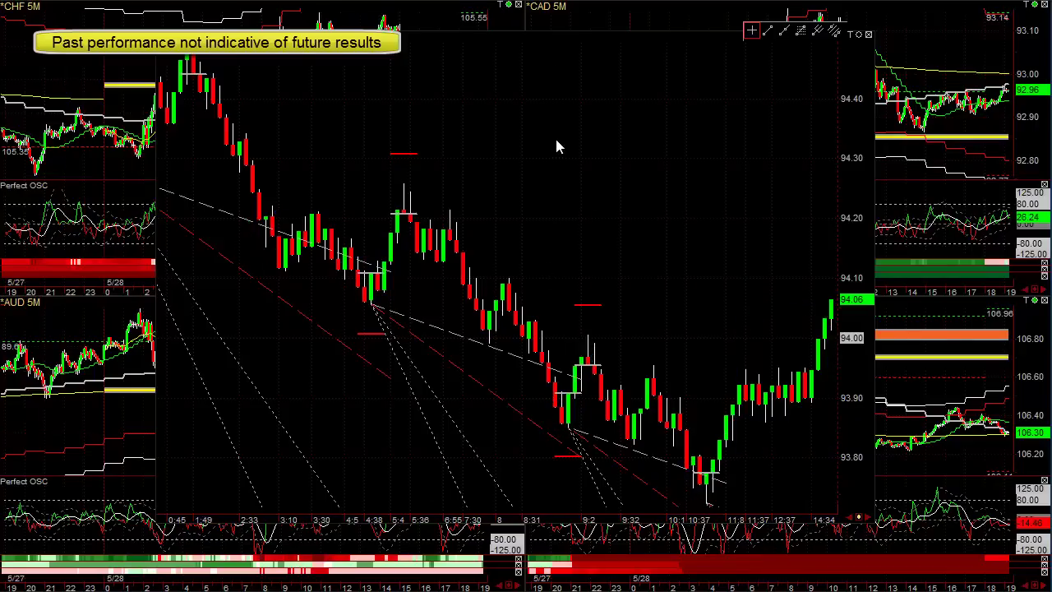
scroll(557, 146, up, 3)
Step: Add the Hurst COG Bands script (period 192, 1.618 standard deviations) to the AUDJPY chart via Chart Settings
right_click(568, 130)
click(587, 143)
drag(402, 475, 573, 189)
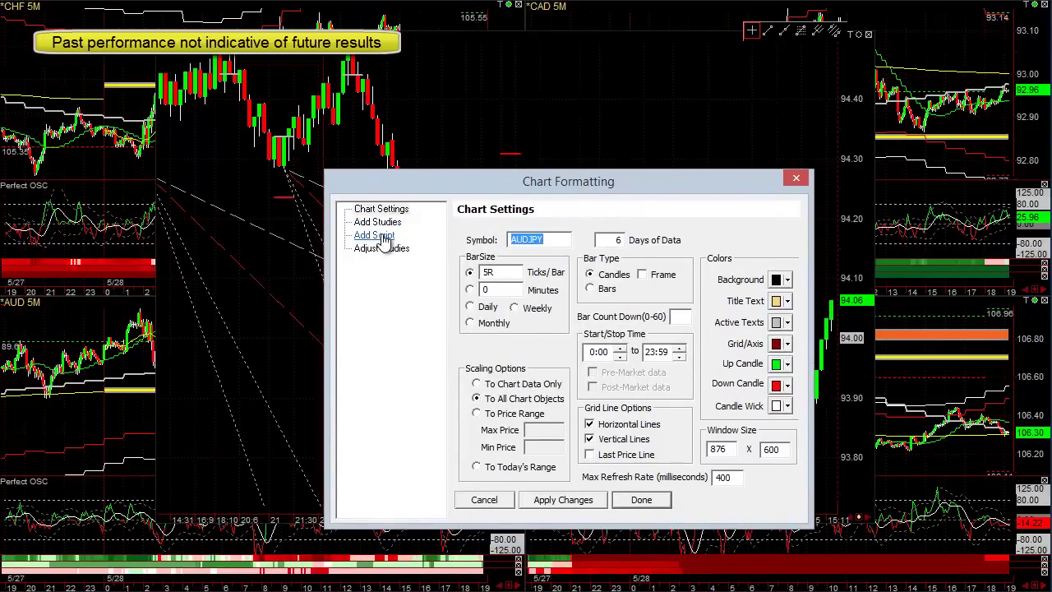
click(374, 236)
click(515, 378)
key(h)
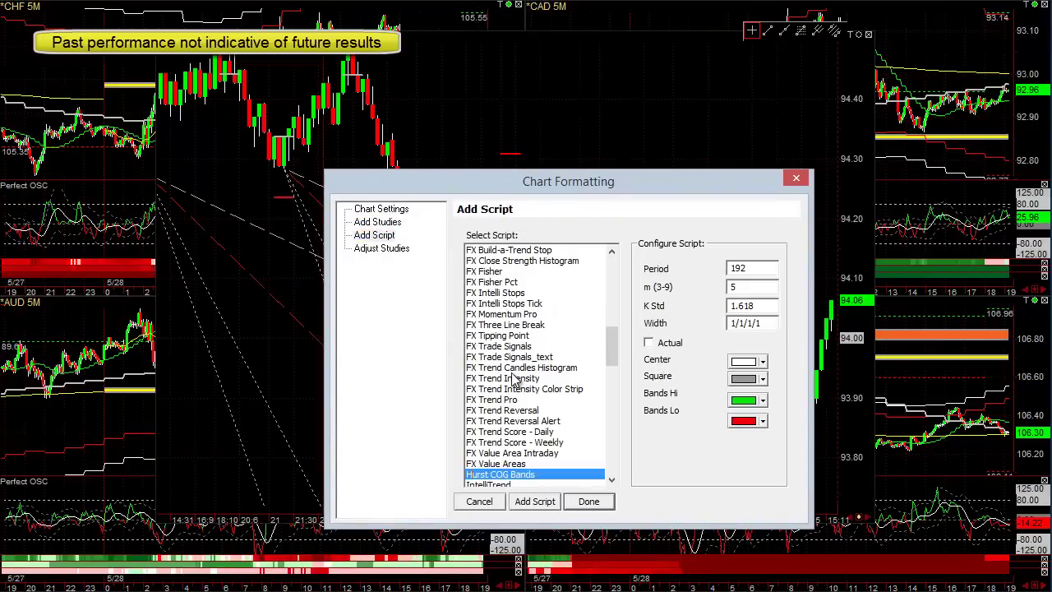
scroll(514, 378, down, 2)
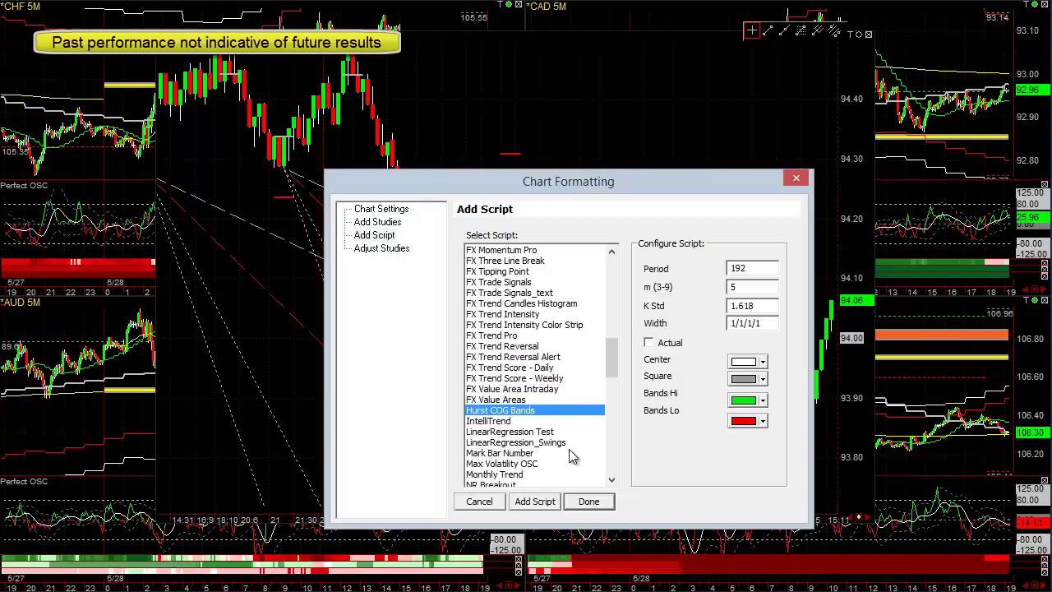
click(535, 502)
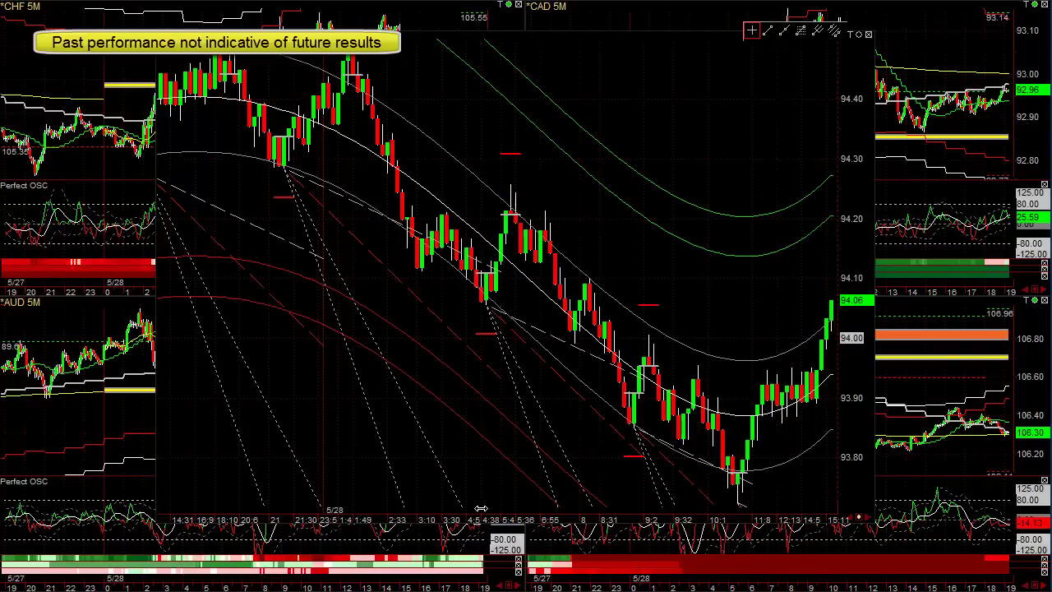
right_click(554, 289)
Step: Switch the Hurst COG Bands (192/5/1.618/1) study to Actual mode so it follows price swings
click(610, 265)
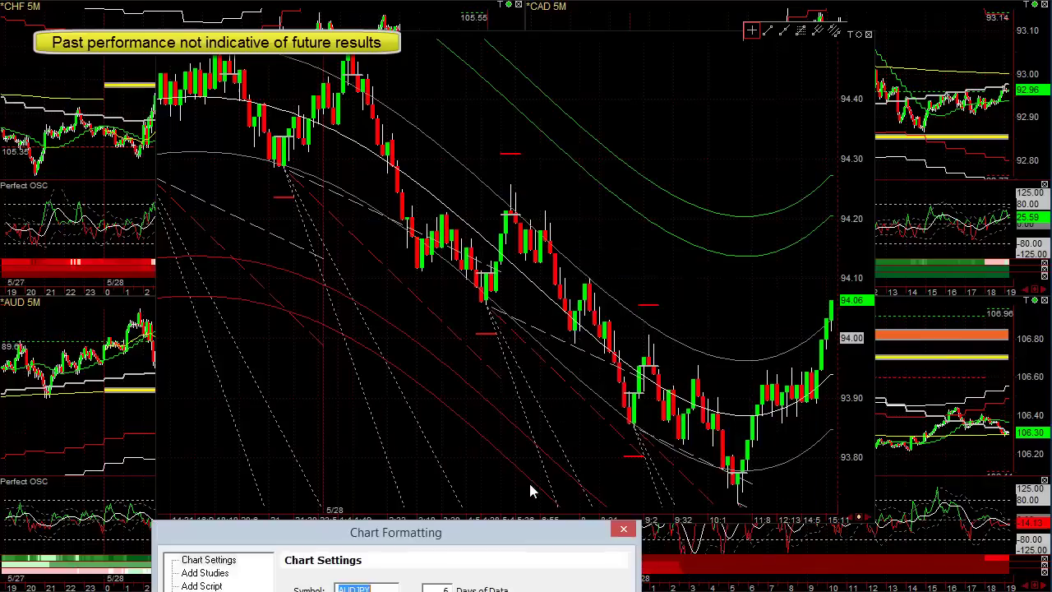
drag(456, 460, 657, 125)
click(379, 199)
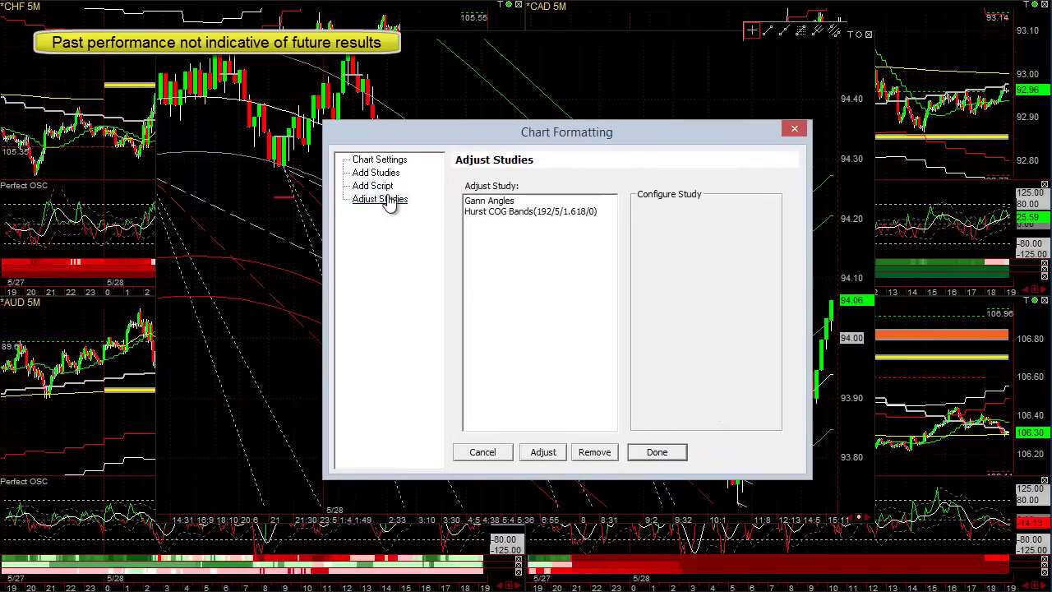
click(499, 215)
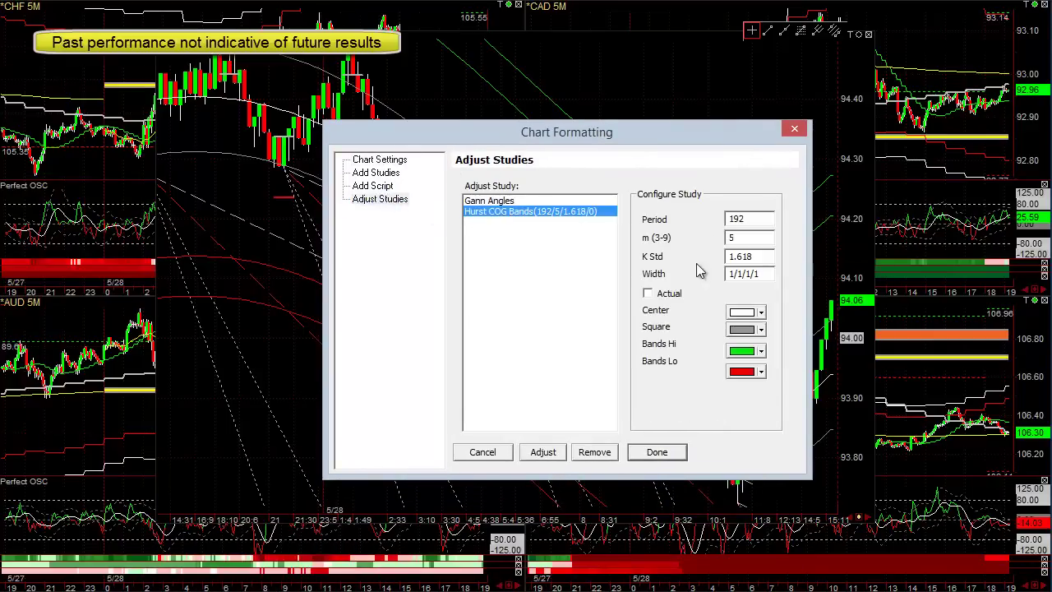
click(480, 454)
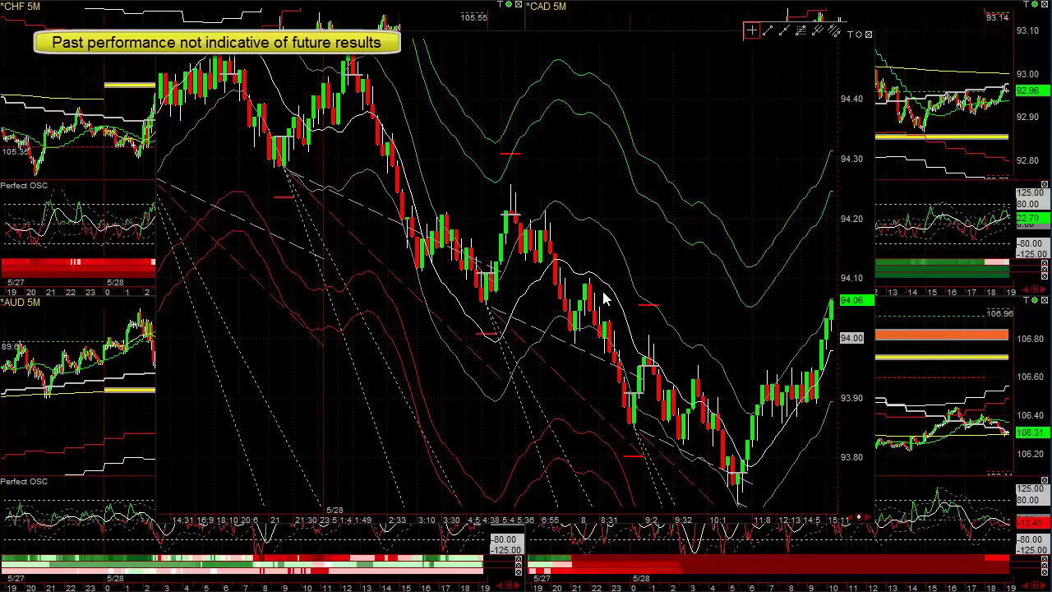
key(Return)
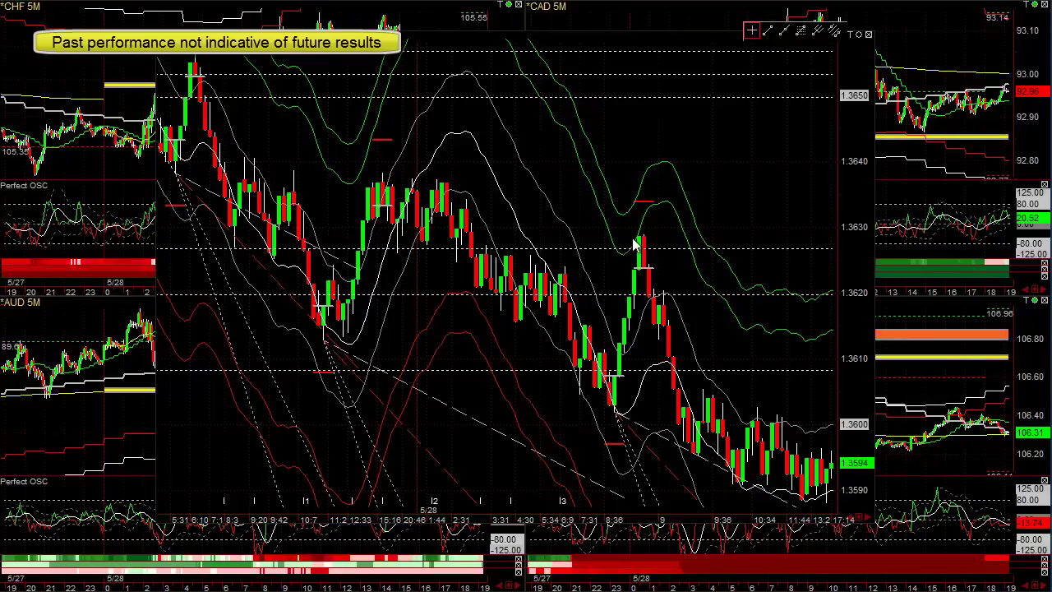
Step: Delete all drawn lines from the 1.36 pair's chart
right_click(698, 197)
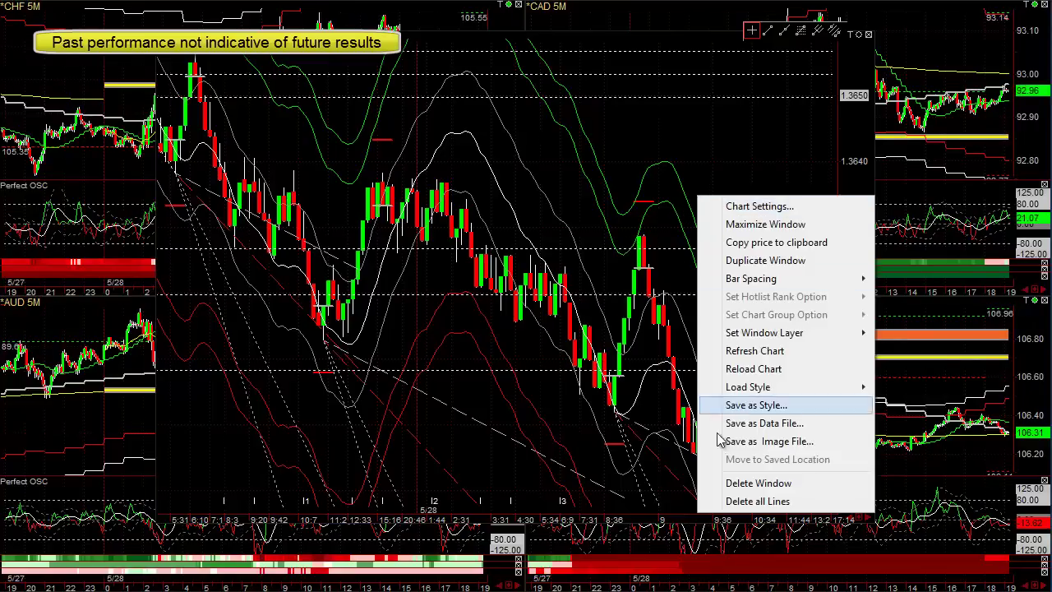
click(736, 508)
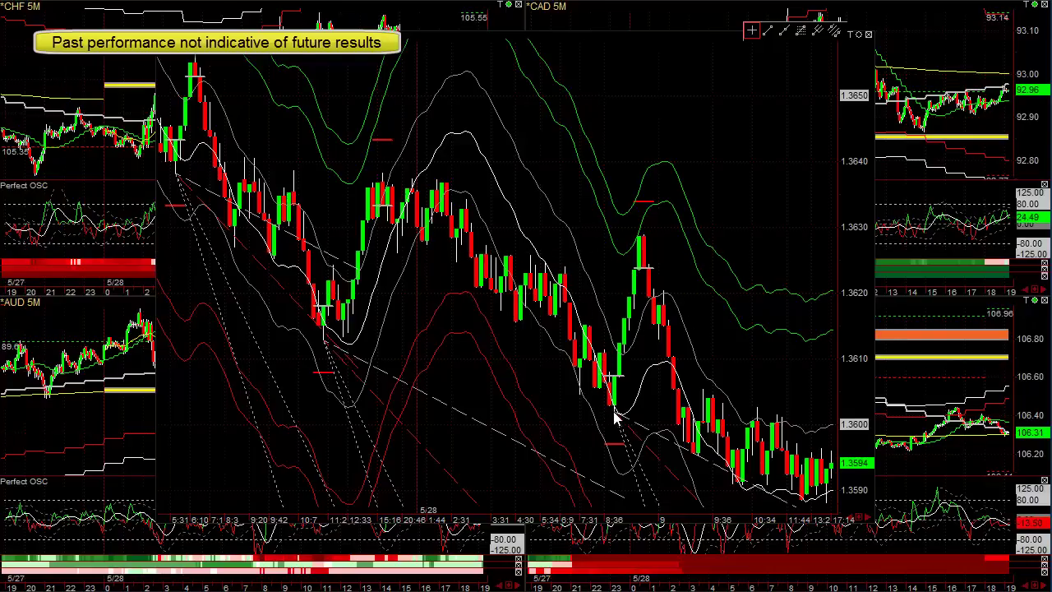
Step: Set the Gann Angles study to PlotHi Up with PlotLo Dn turned off, and apply
right_click(610, 281)
click(618, 286)
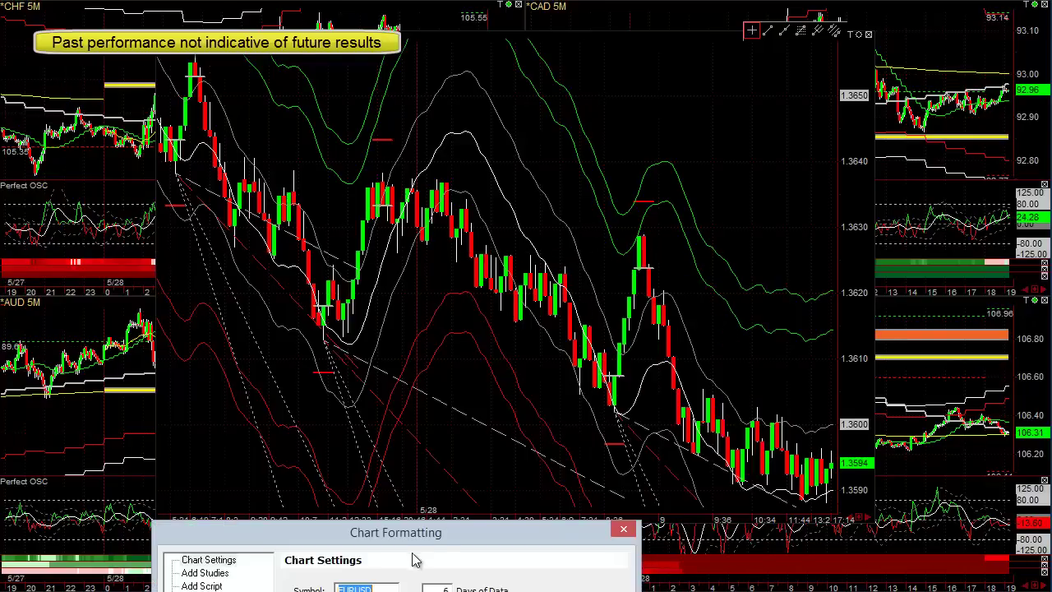
drag(440, 535, 523, 114)
click(292, 202)
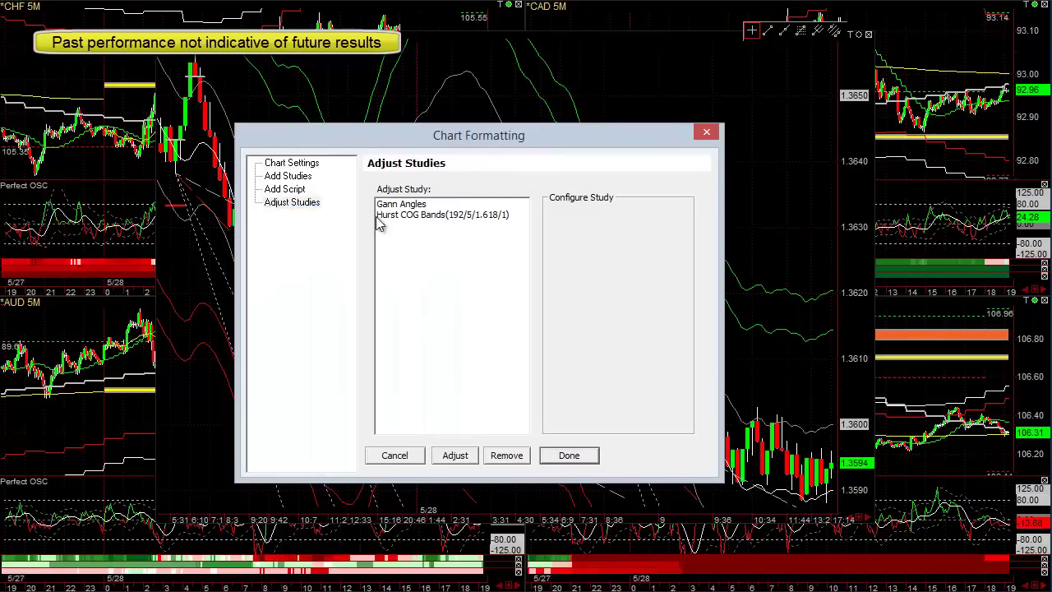
click(403, 206)
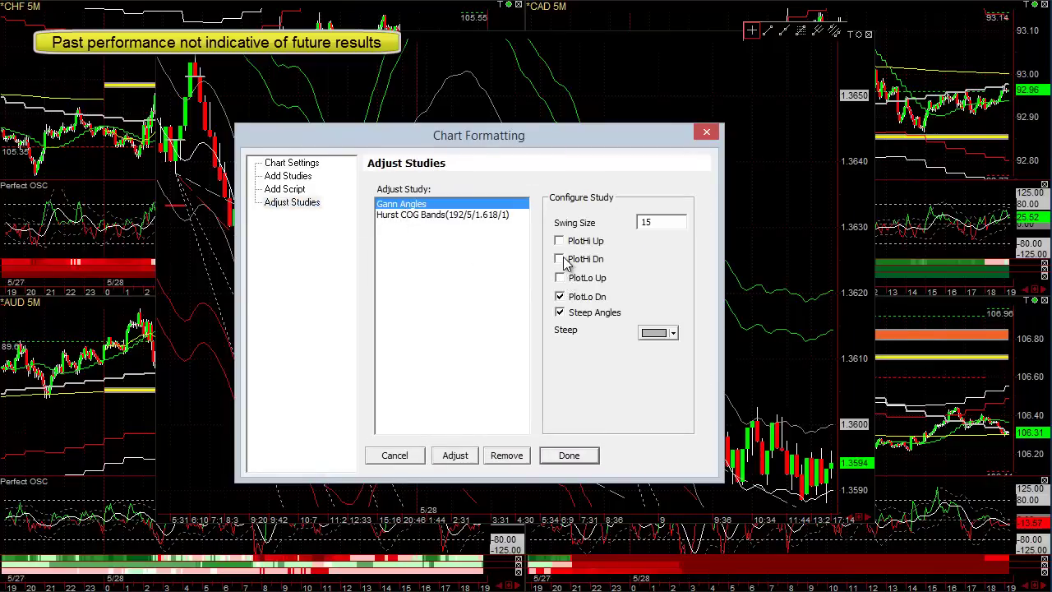
click(559, 241)
click(561, 298)
click(453, 454)
click(413, 459)
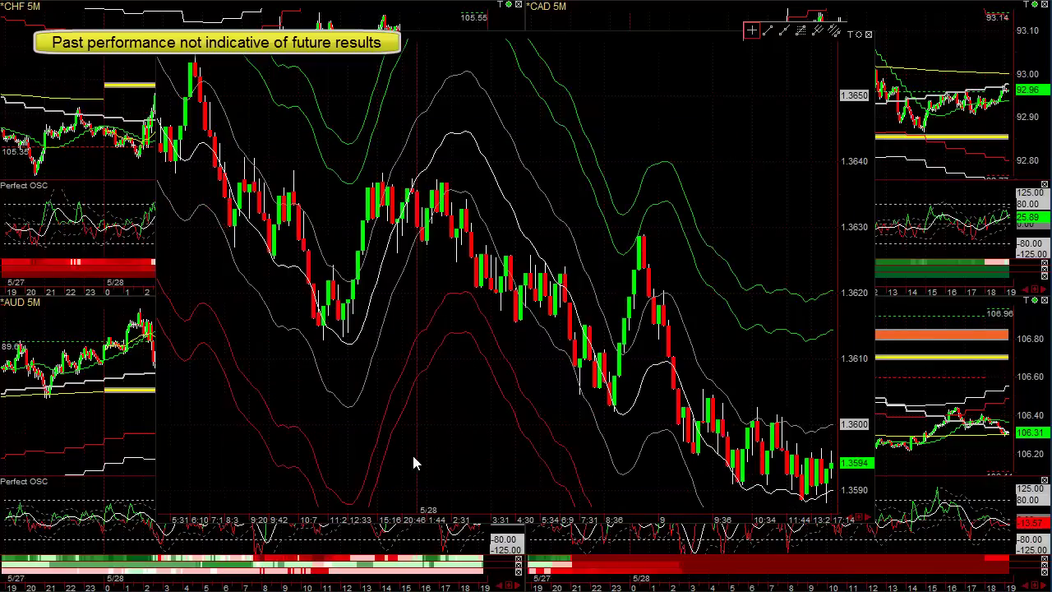
Step: Change the Gann Angles study from PlotHi Up to PlotLo Up and apply
right_click(433, 358)
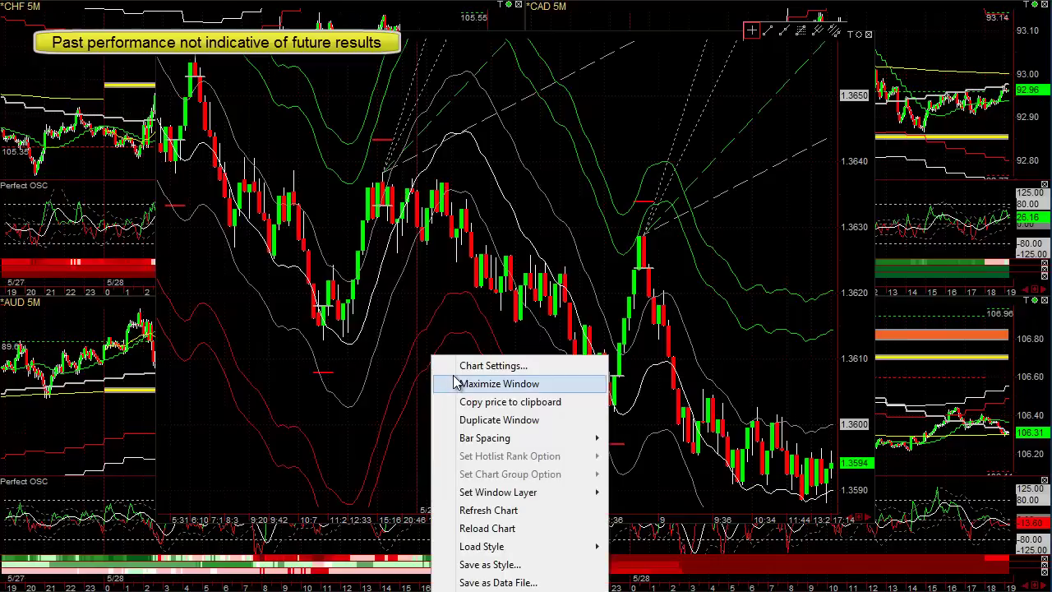
click(457, 365)
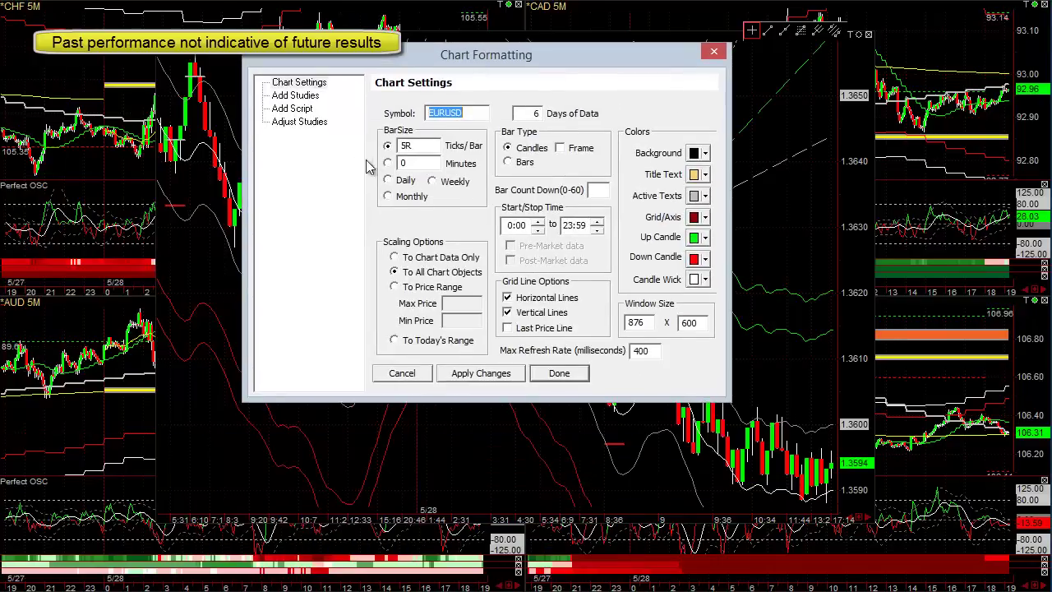
click(300, 122)
click(411, 124)
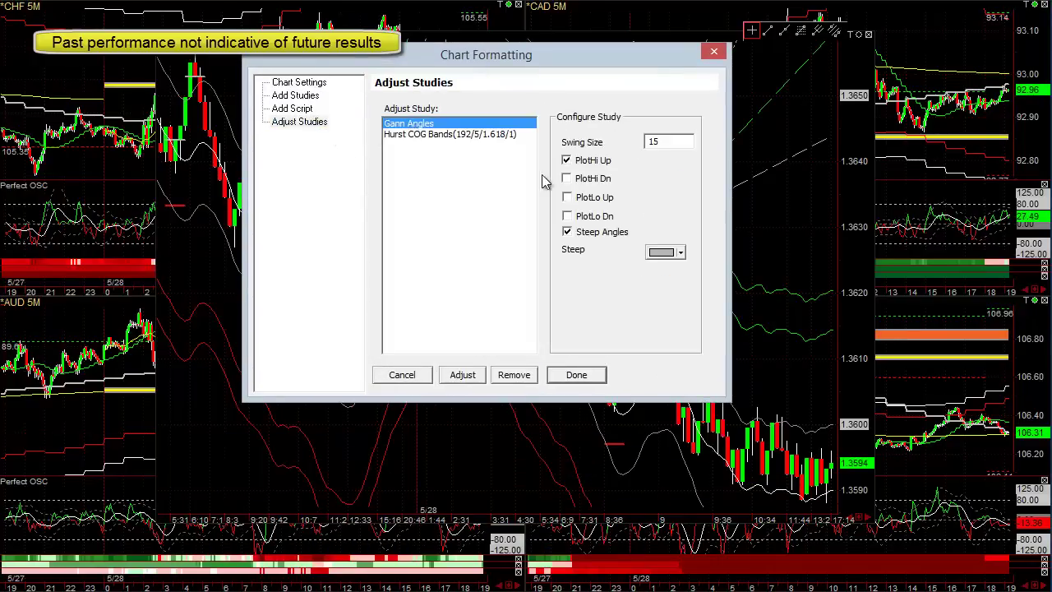
click(567, 161)
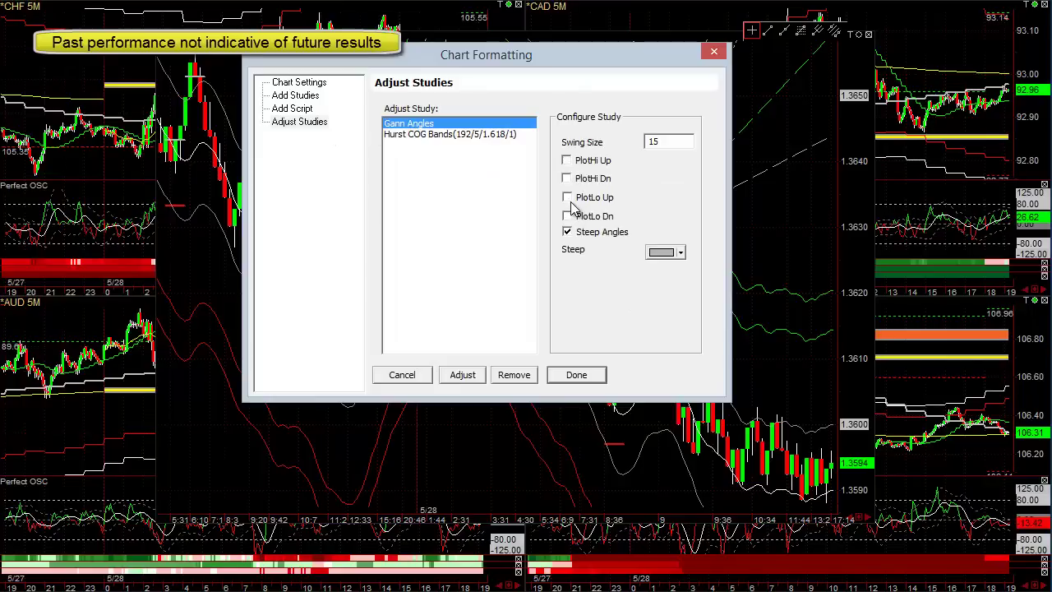
click(567, 197)
click(462, 374)
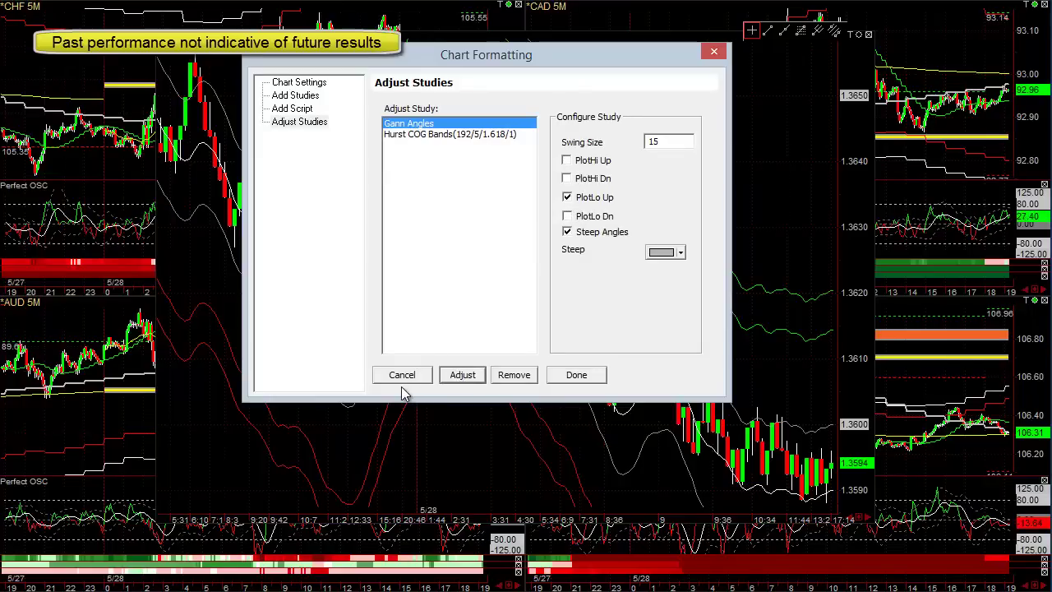
click(409, 379)
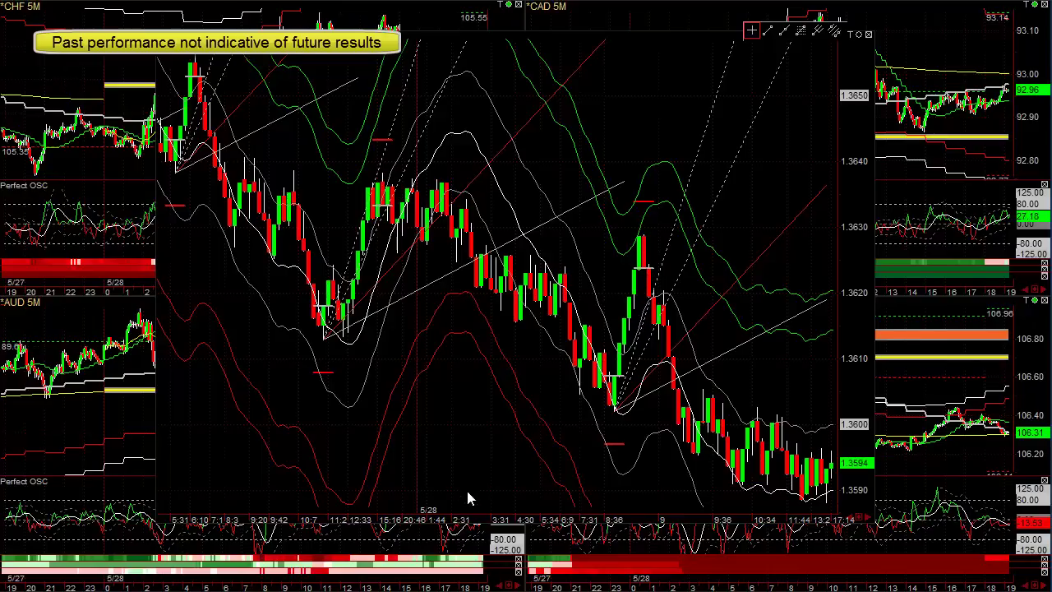
Step: Scroll through the 1.36 chart, then drag its window away to show the CHF, CAD, AUD and NZD grid
scroll(462, 515, up, 10)
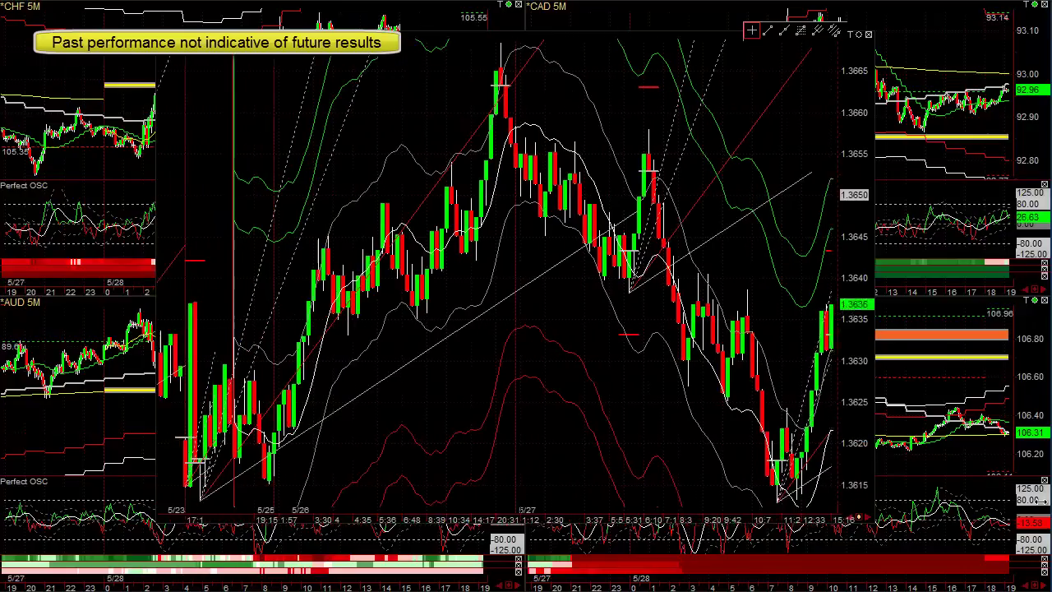
scroll(639, 506, down, 10)
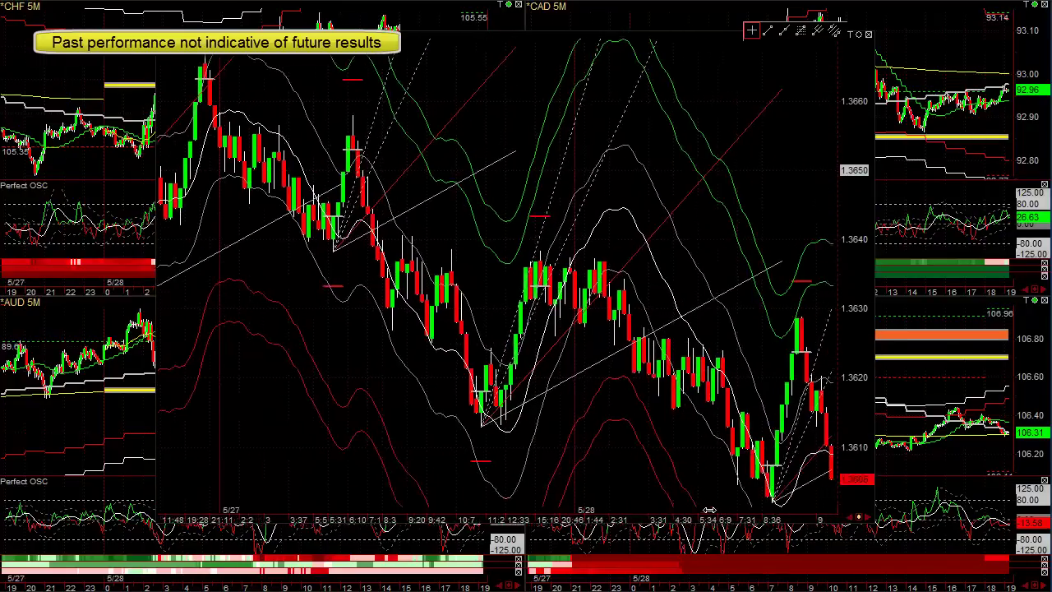
scroll(639, 506, down, 6)
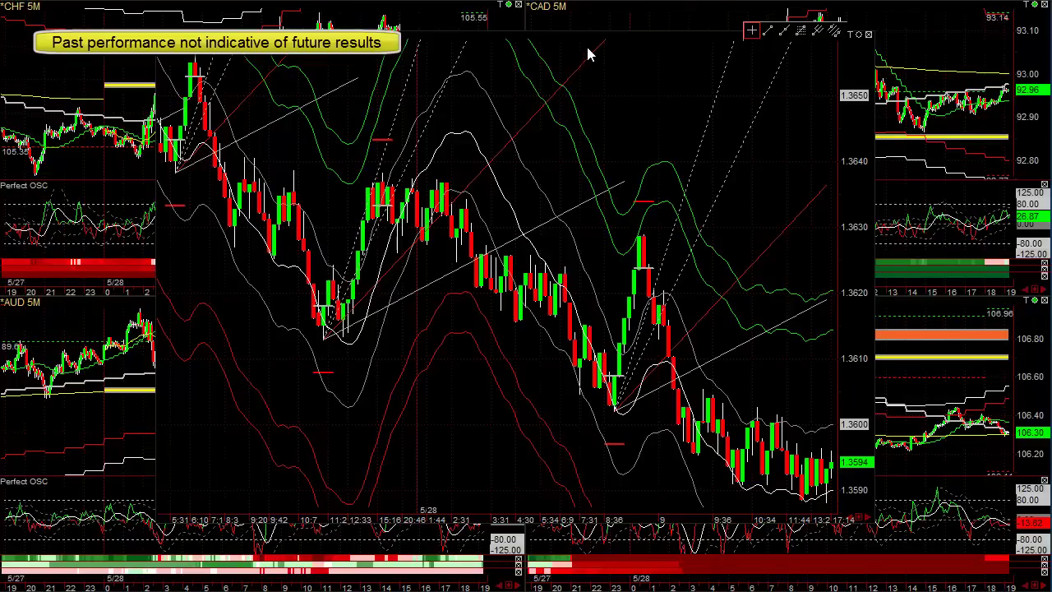
drag(593, 34, 1051, 246)
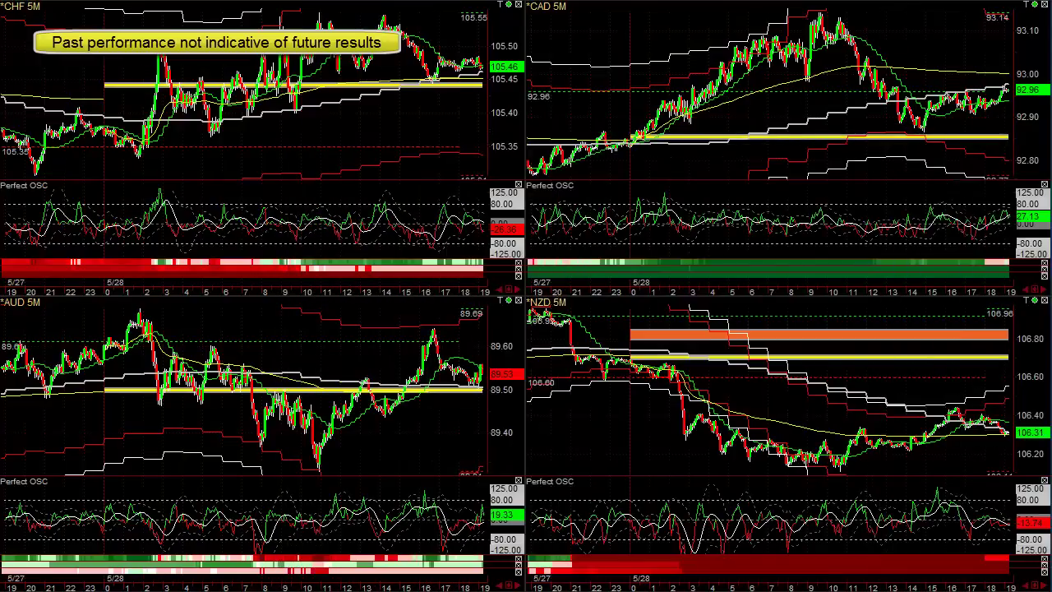